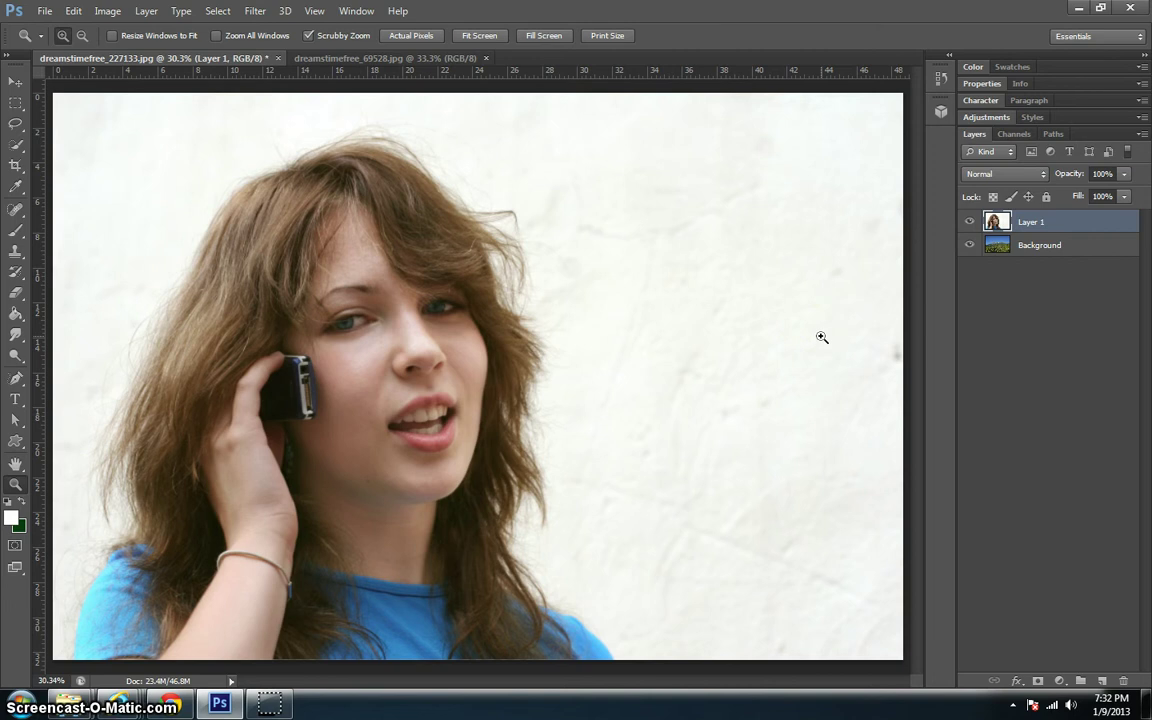
- Toggle Layer 1's visibility to compare against the mountain background, then reselect Layer 1
click(970, 223)
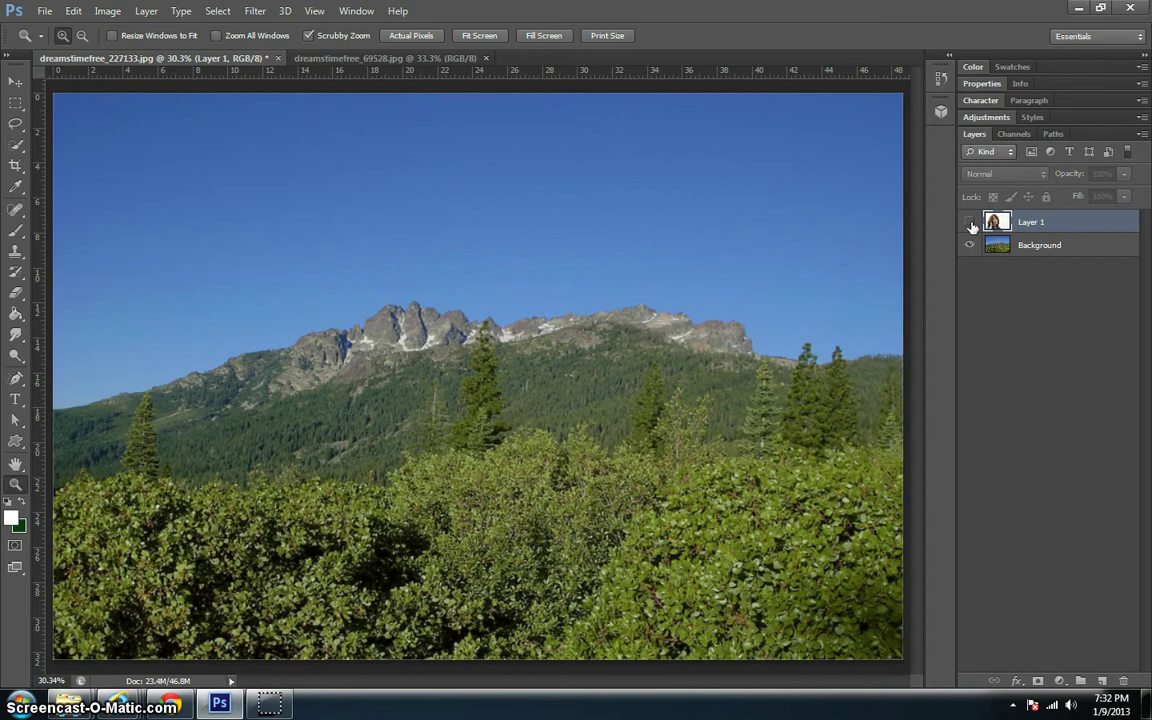
click(970, 223)
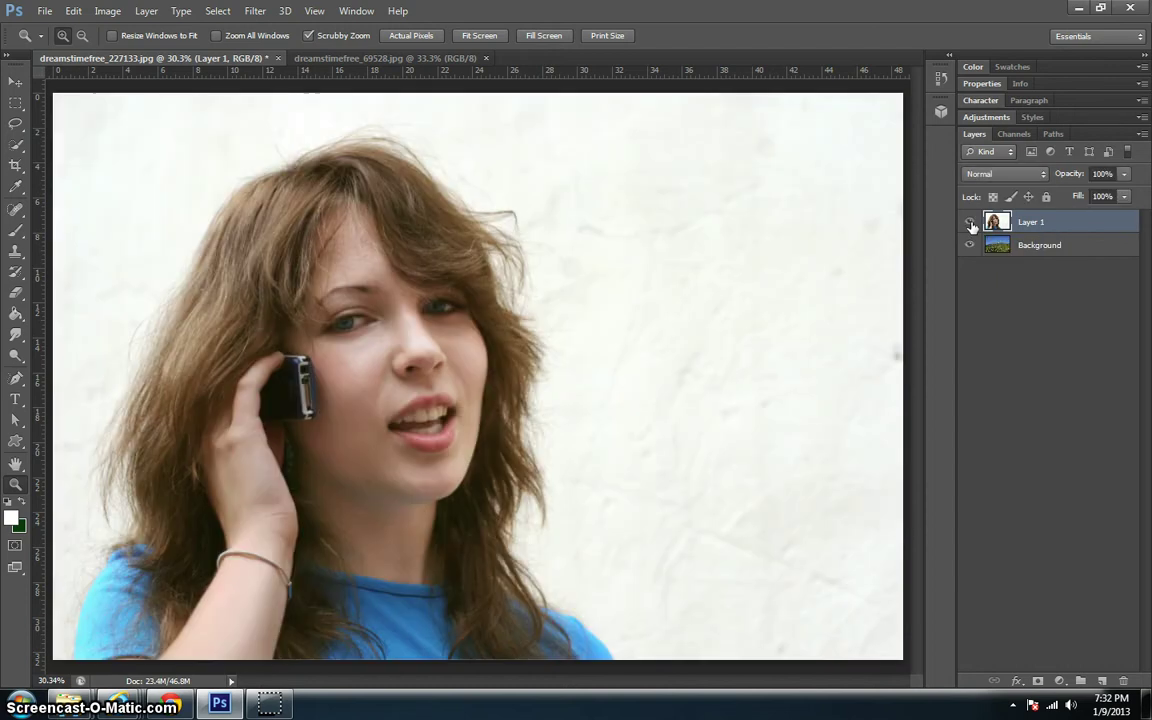
click(970, 223)
click(970, 223)
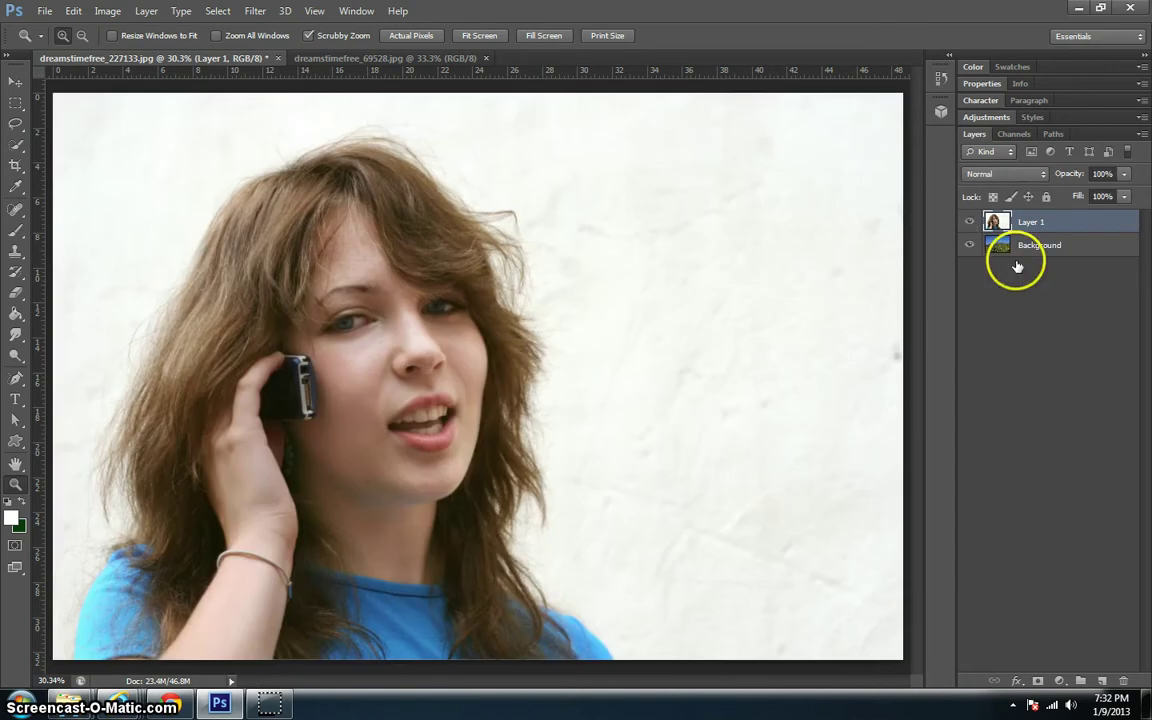
click(1089, 247)
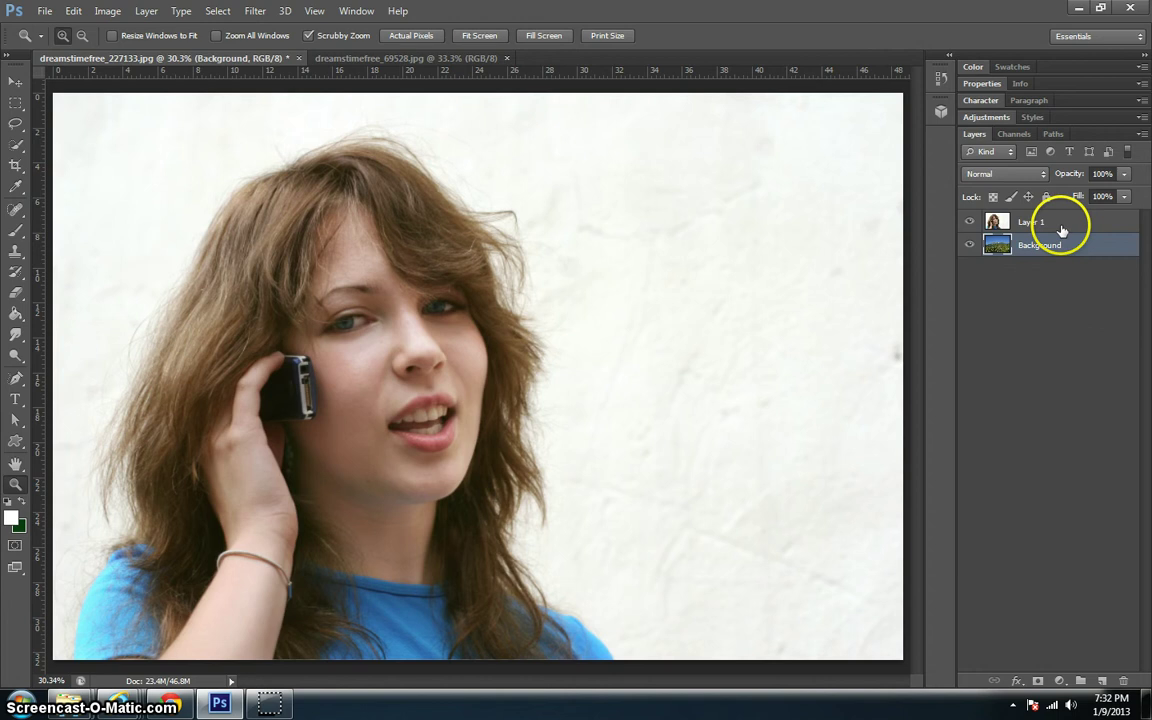
click(1062, 224)
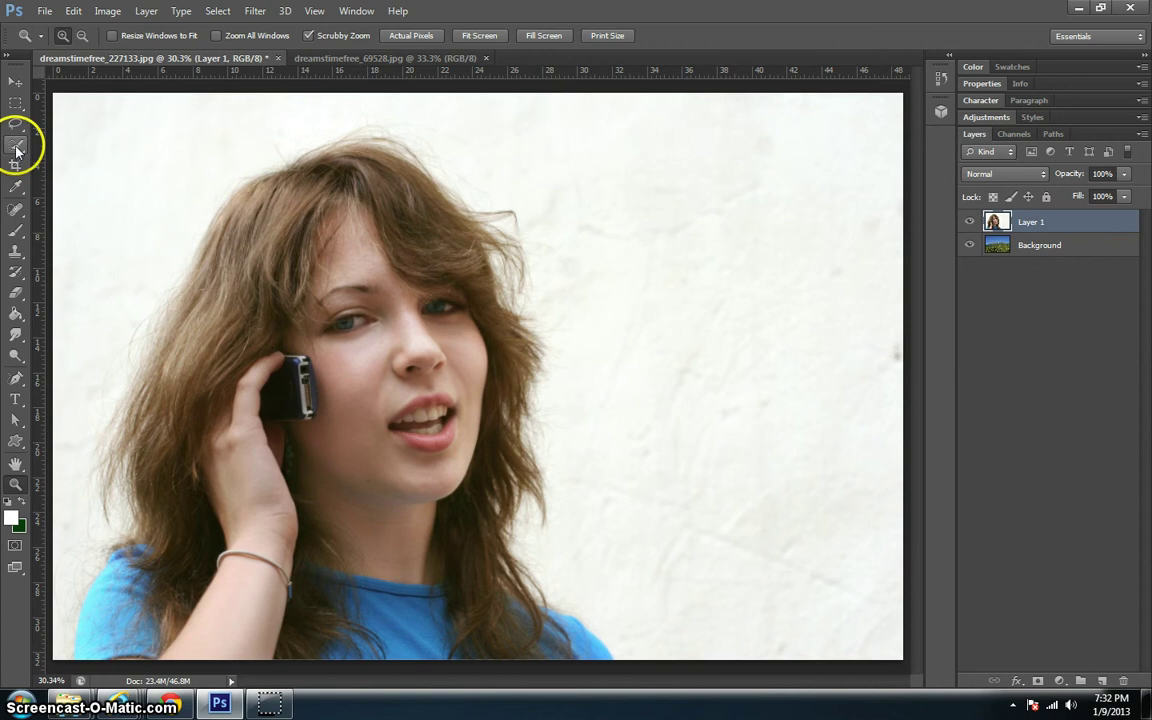
- Quick-select the woman's hair, face, right shoulder and forearm with bracelet
drag(16, 148, 100, 150)
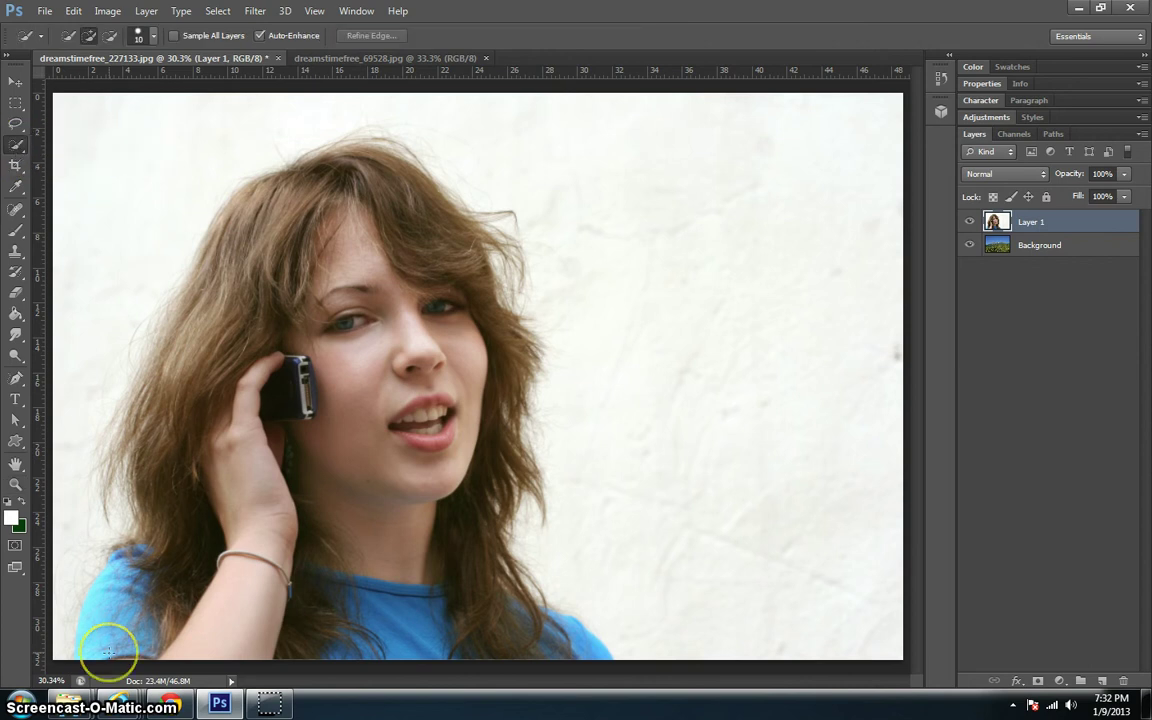
mouse_move(108, 652)
mouse_down()
mouse_move(100, 580)
mouse_move(210, 330)
mouse_move(300, 245)
mouse_move(430, 205)
mouse_up()
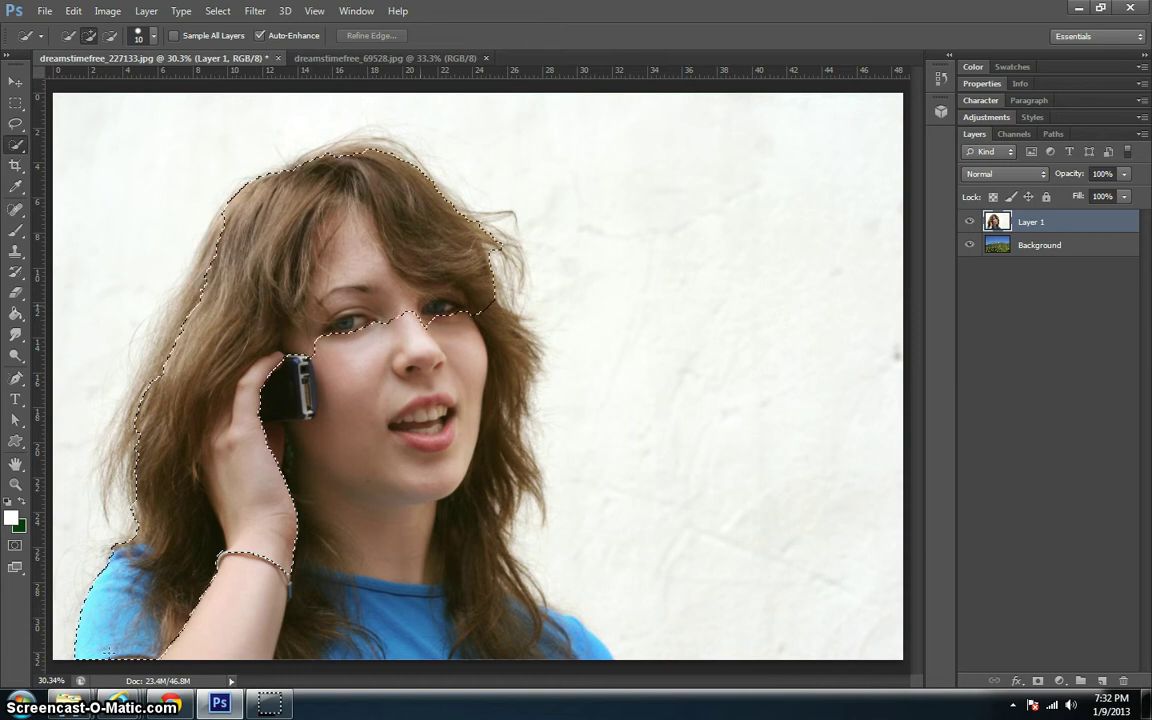
drag(365, 344, 475, 440)
drag(503, 558, 594, 648)
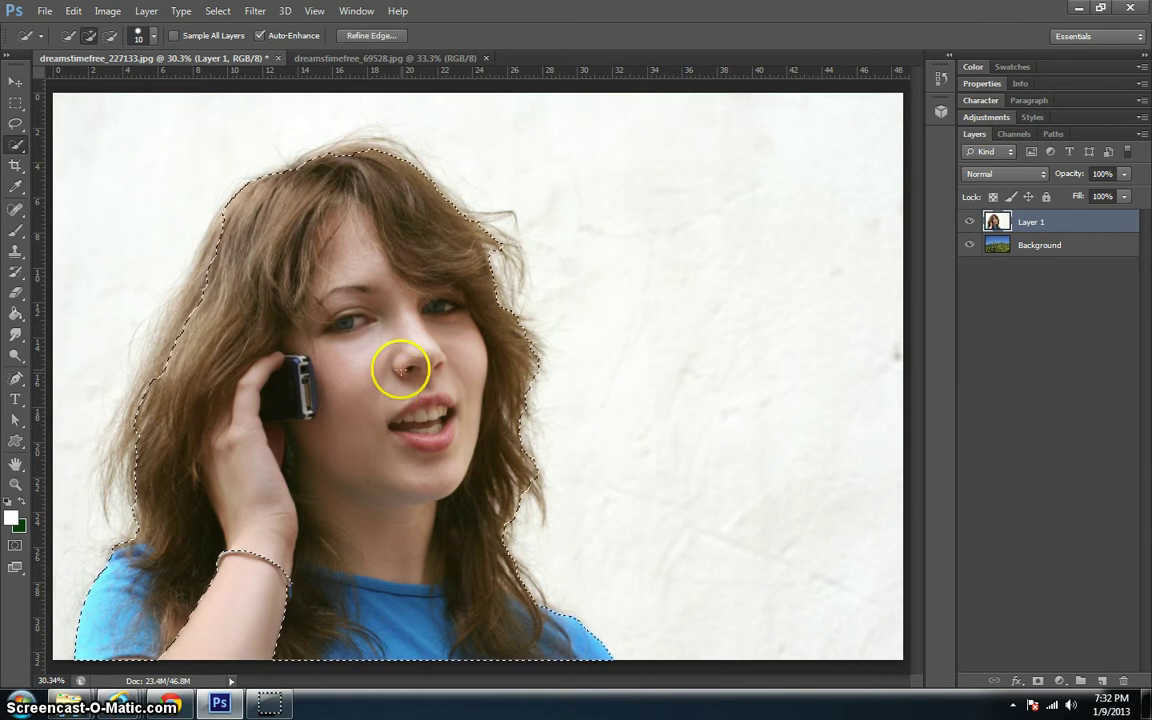
mouse_move(309, 587)
mouse_down()
mouse_move(216, 632)
mouse_move(350, 588)
mouse_up()
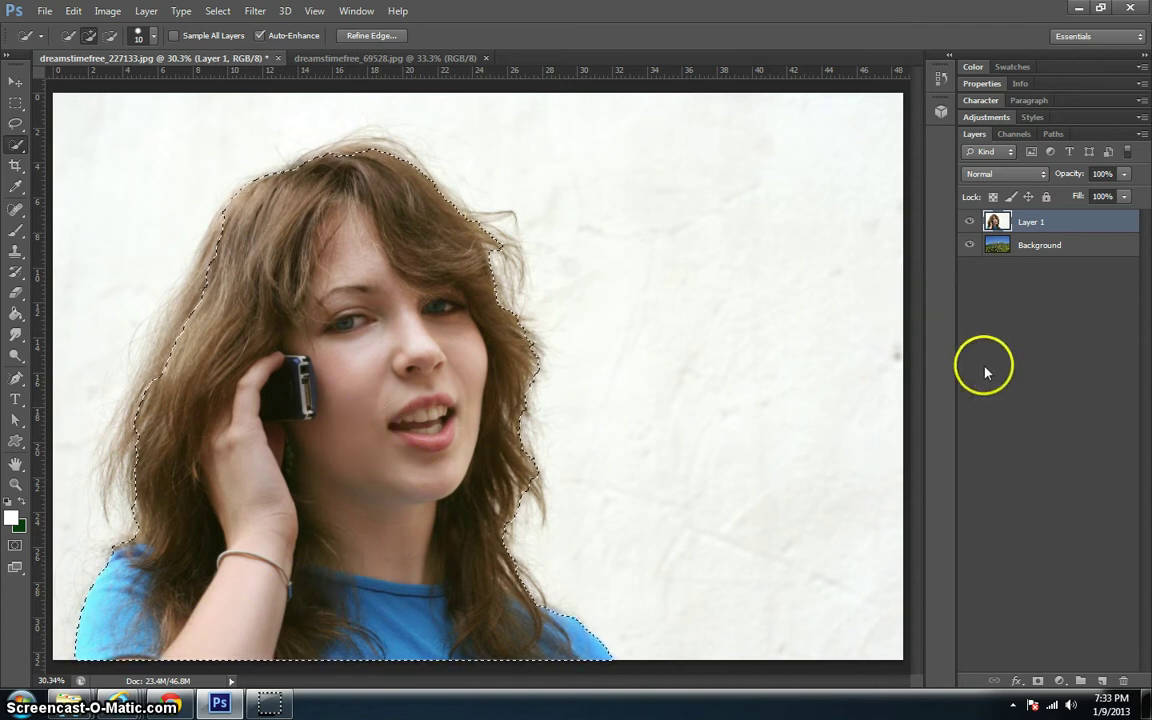
- Add a layer mask to Layer 1 from the woman selection
click(1037, 683)
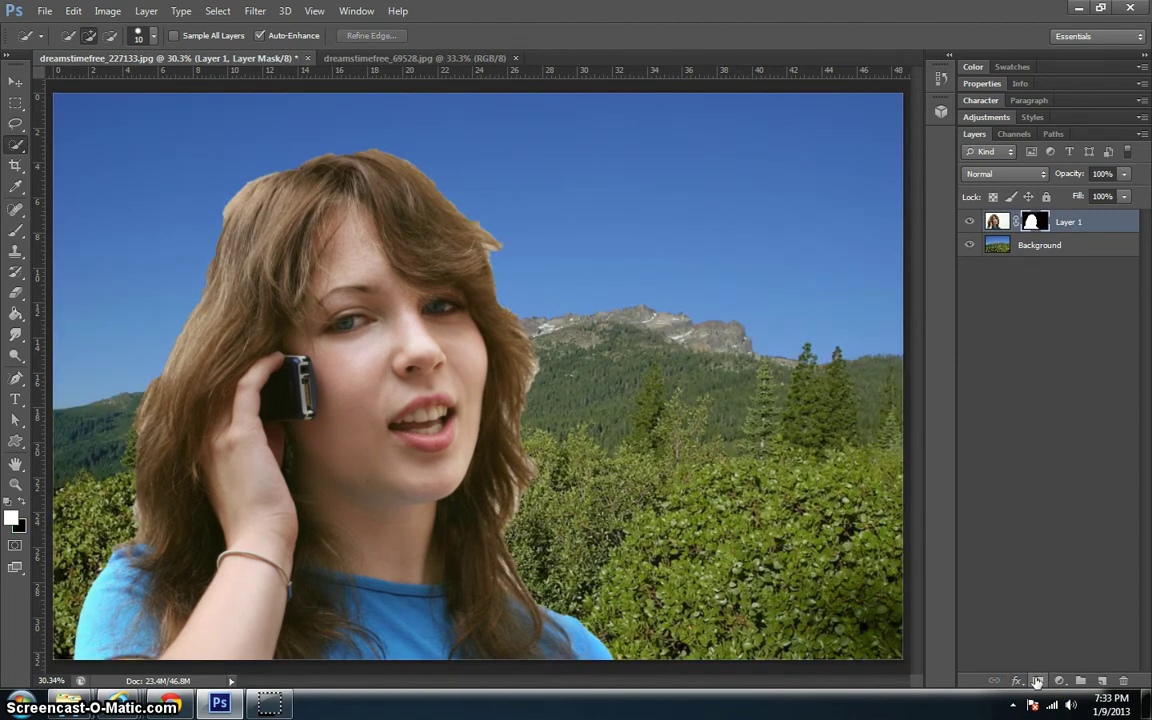
click(1006, 600)
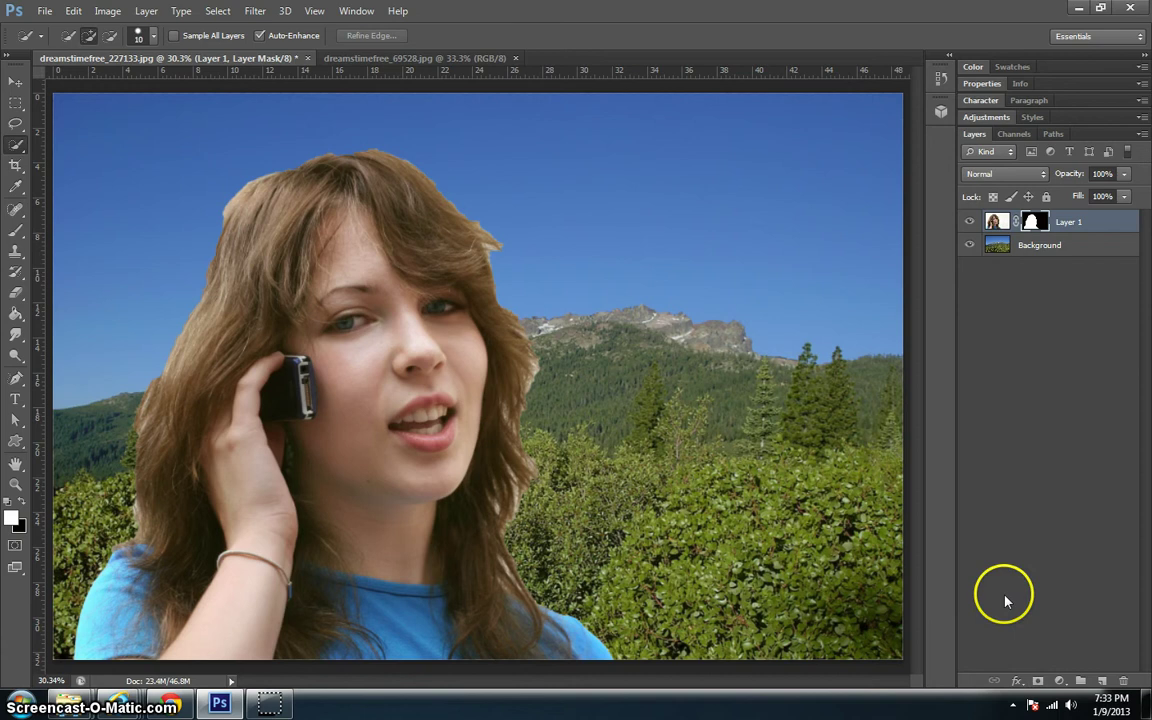
- Open Refine Mask for Layer 1's mask and move the dialog off the woman
right_click(1034, 222)
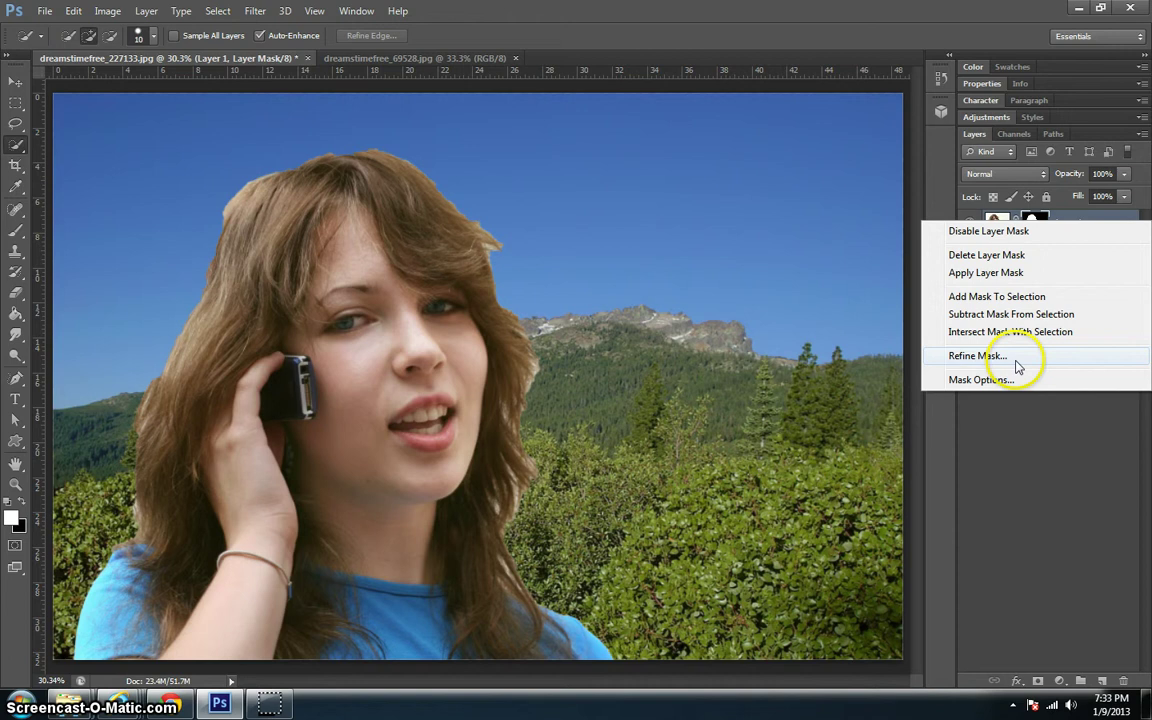
click(1016, 360)
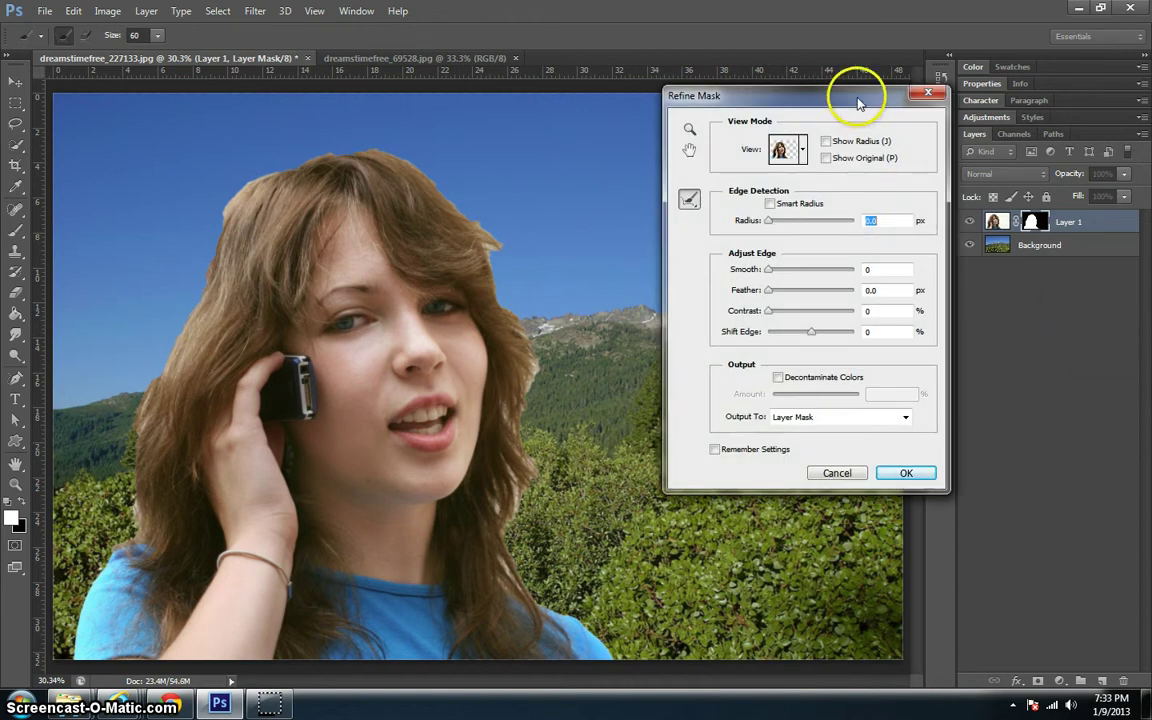
drag(856, 97, 795, 117)
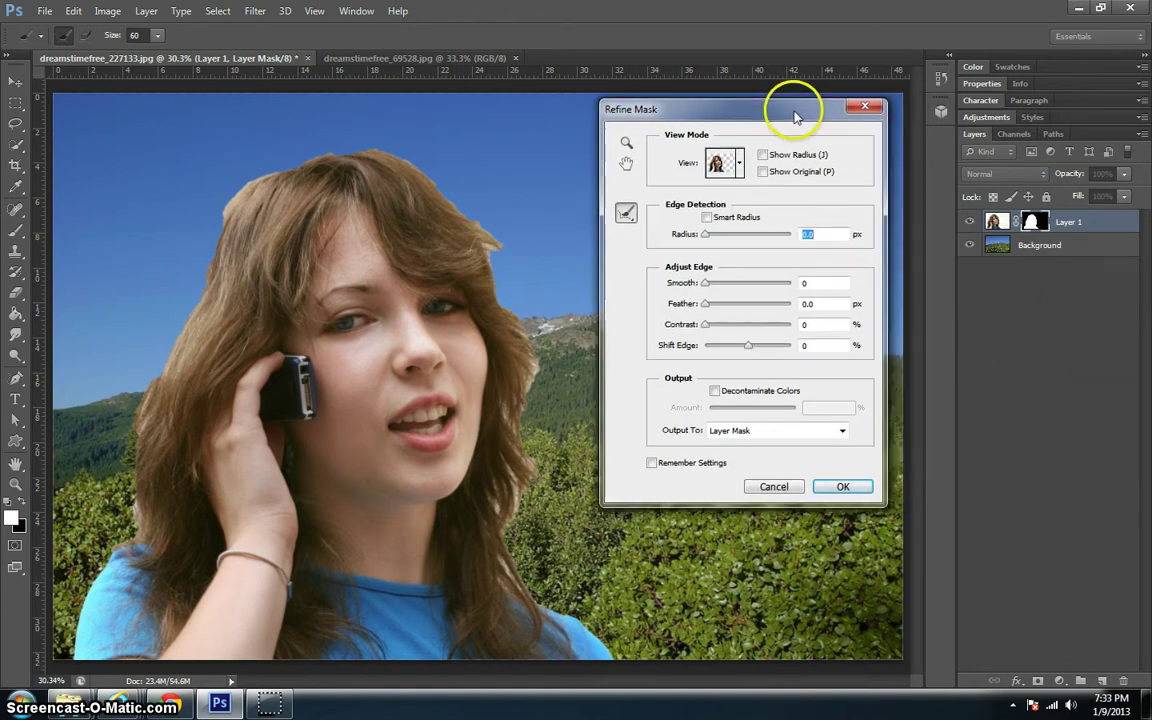
- Compare the Overlay, On Black, On White and On Layers previews, settling on Reveal Layer
click(742, 167)
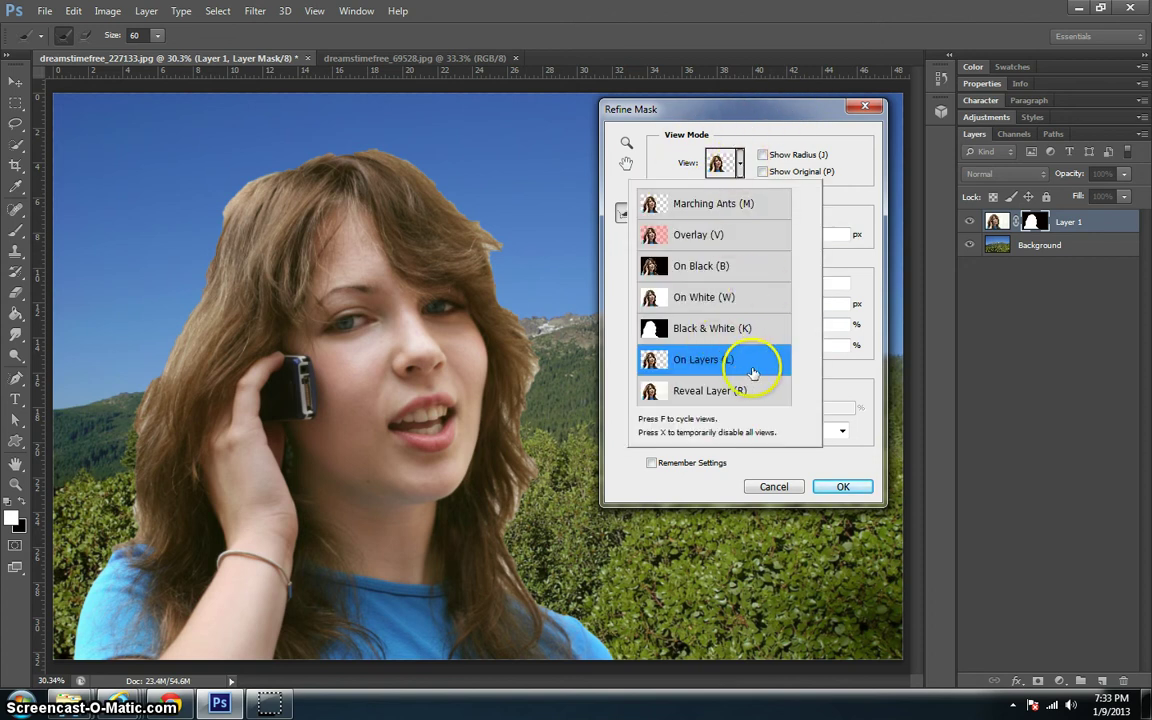
click(688, 235)
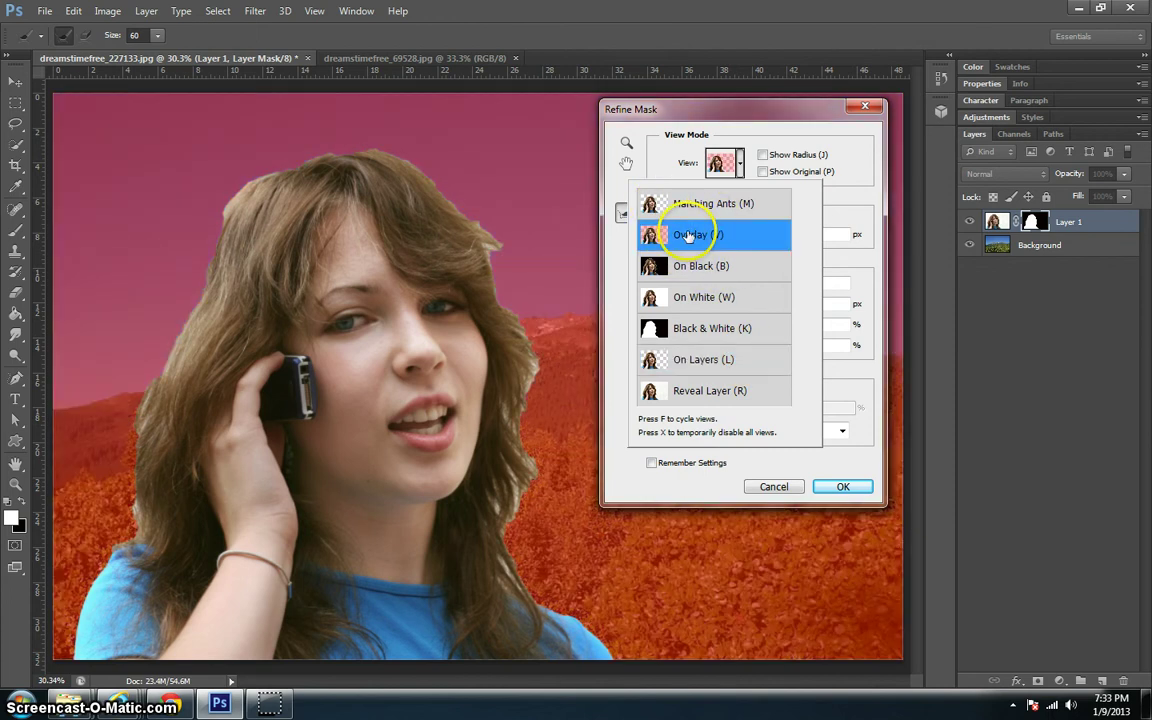
click(694, 270)
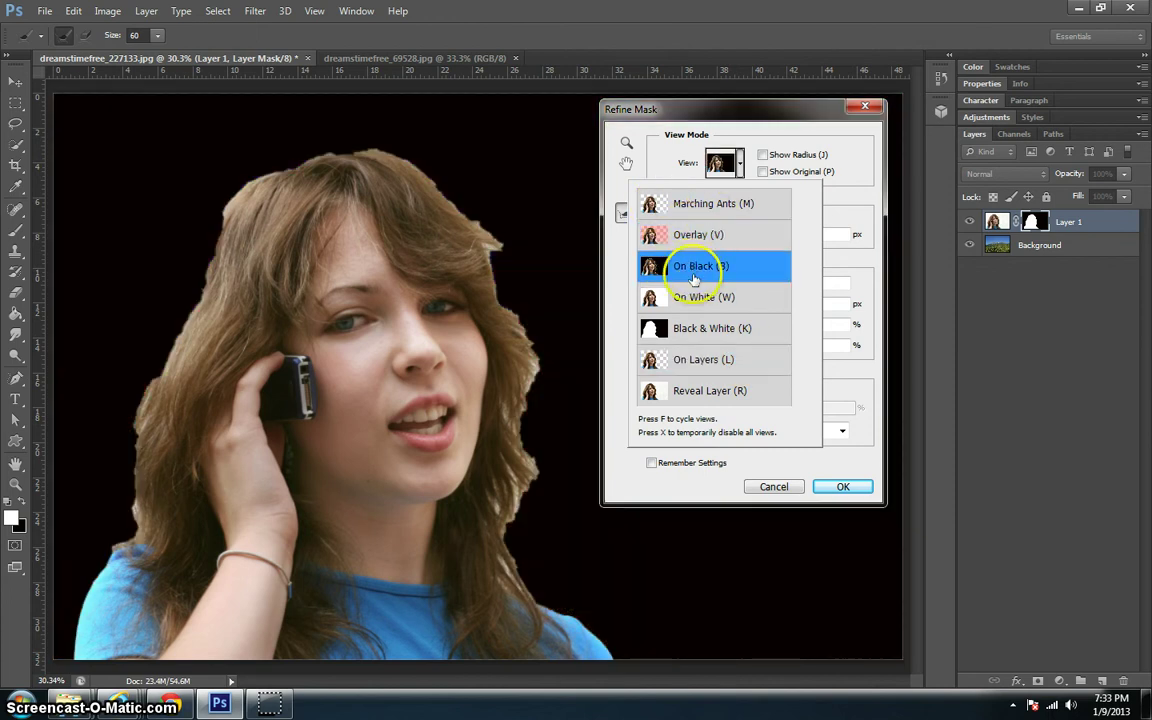
click(690, 236)
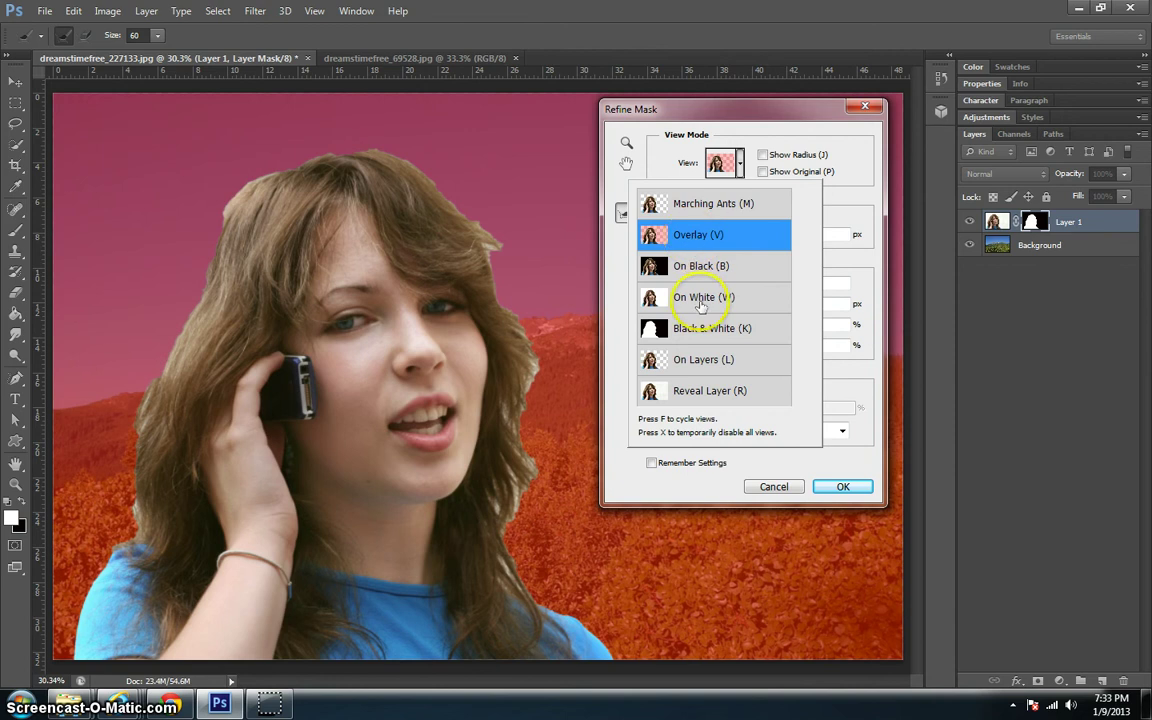
click(701, 305)
click(703, 270)
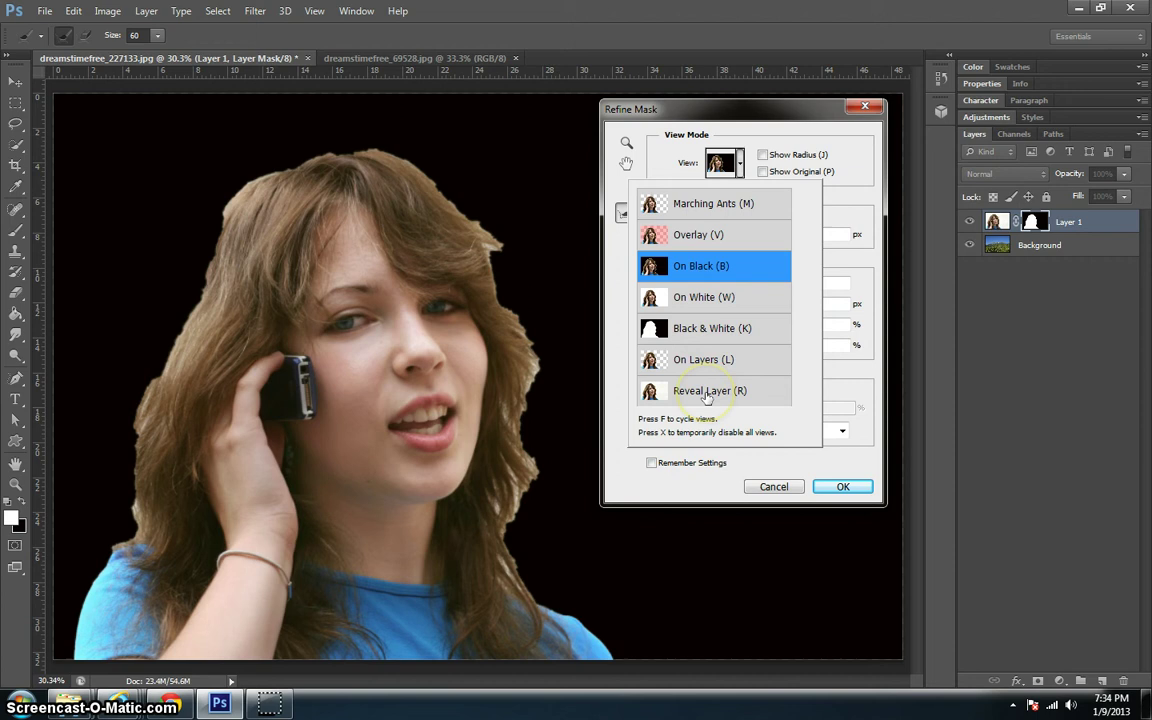
click(752, 363)
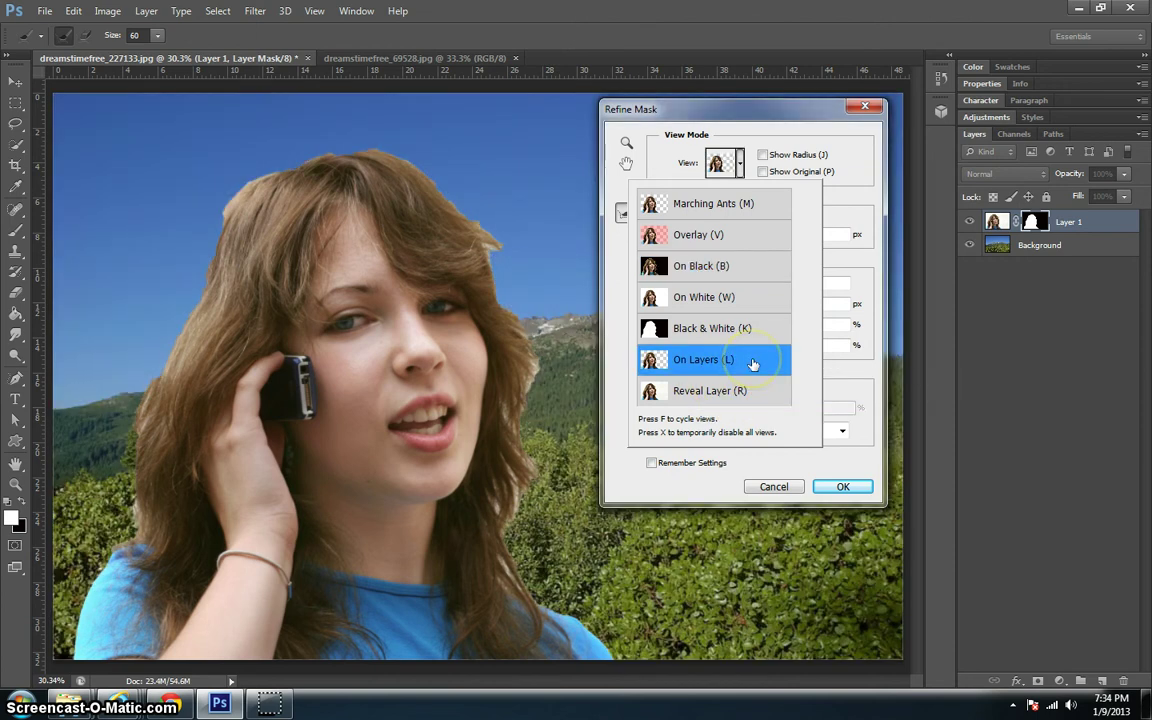
click(760, 394)
click(763, 362)
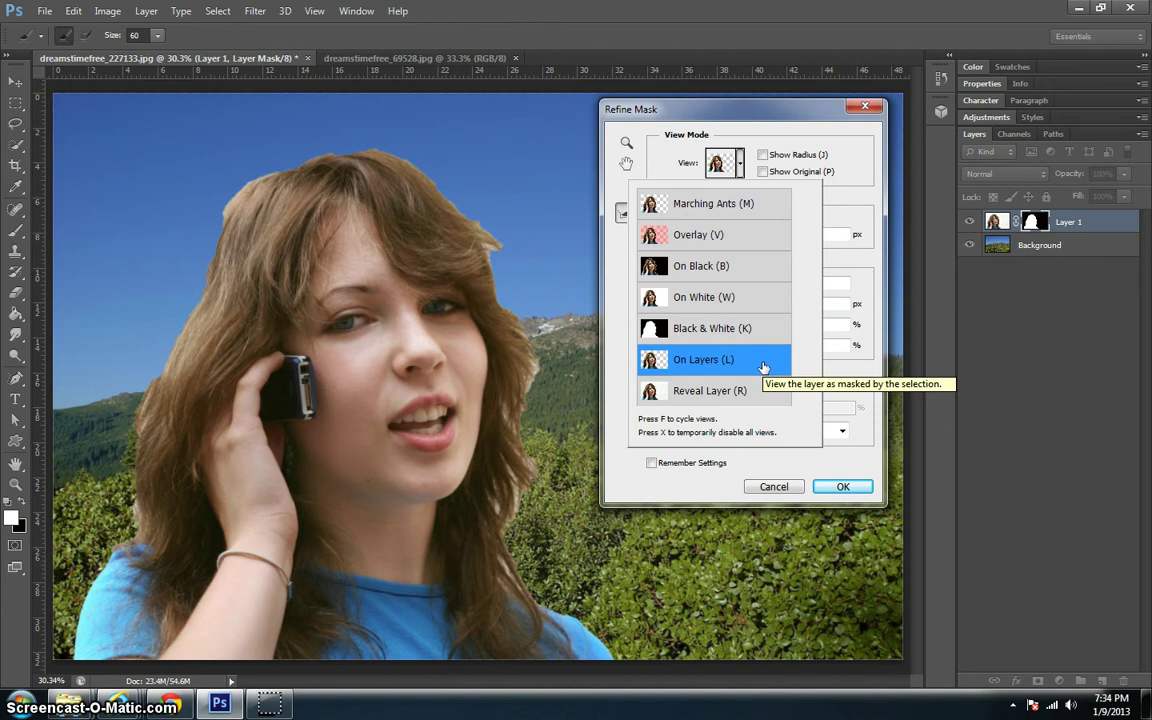
click(763, 392)
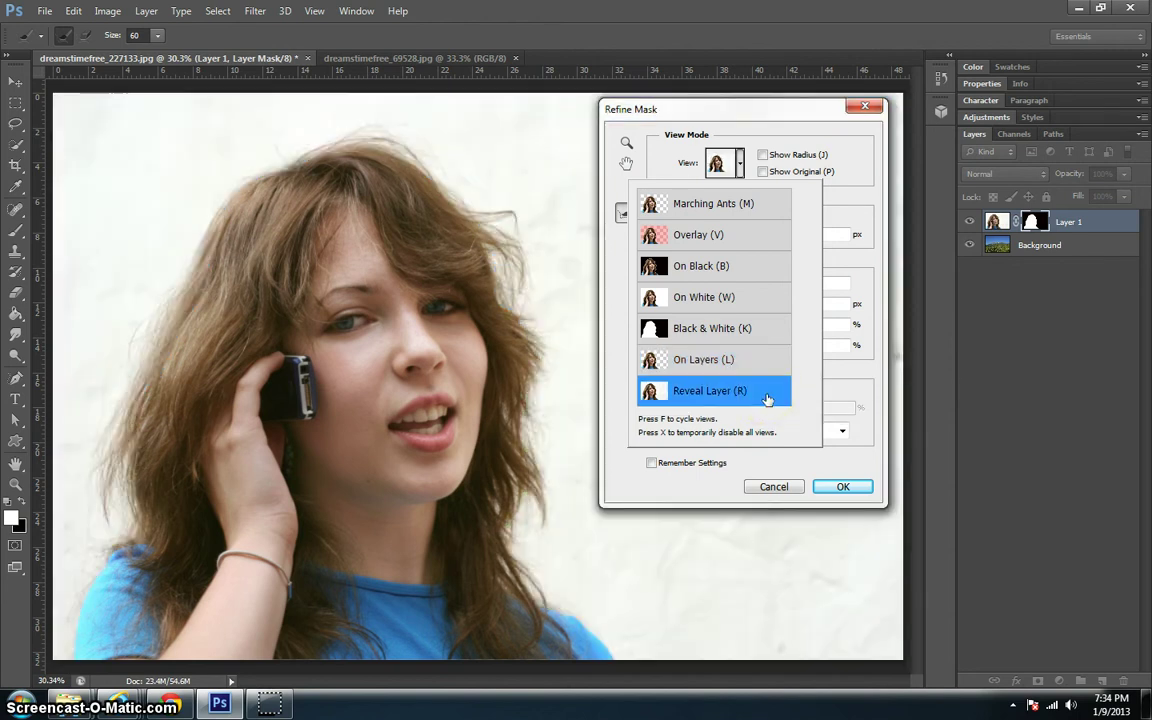
drag(768, 396, 608, 305)
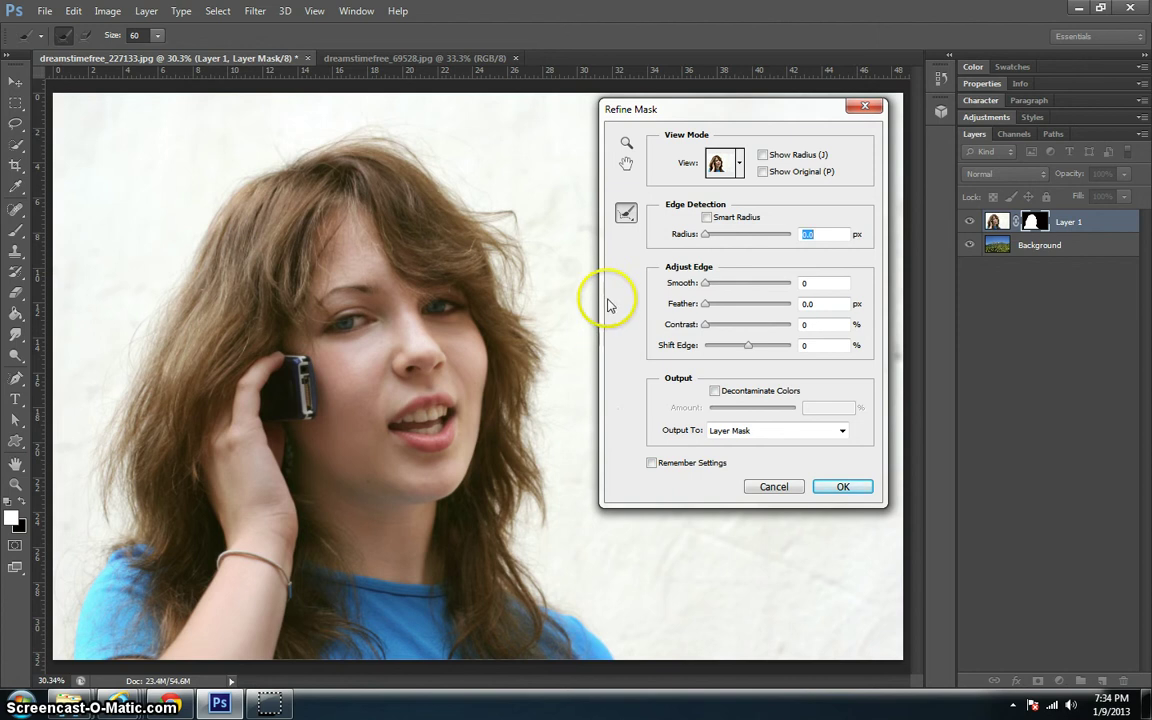
- Choose the Refine Radius brush and set its size to 60
click(627, 216)
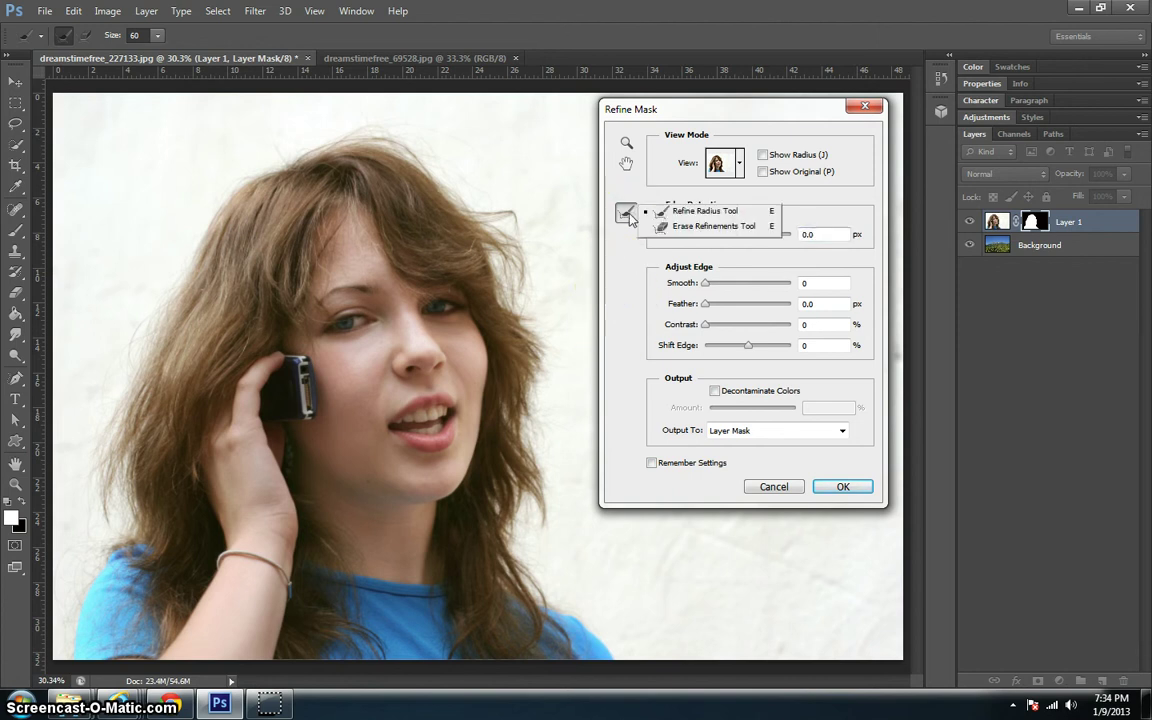
mouse_move(629, 218)
mouse_down()
mouse_move(705, 211)
mouse_move(627, 218)
mouse_move(517, 316)
mouse_move(295, 347)
mouse_move(222, 165)
mouse_move(265, 195)
mouse_move(195, 134)
mouse_up()
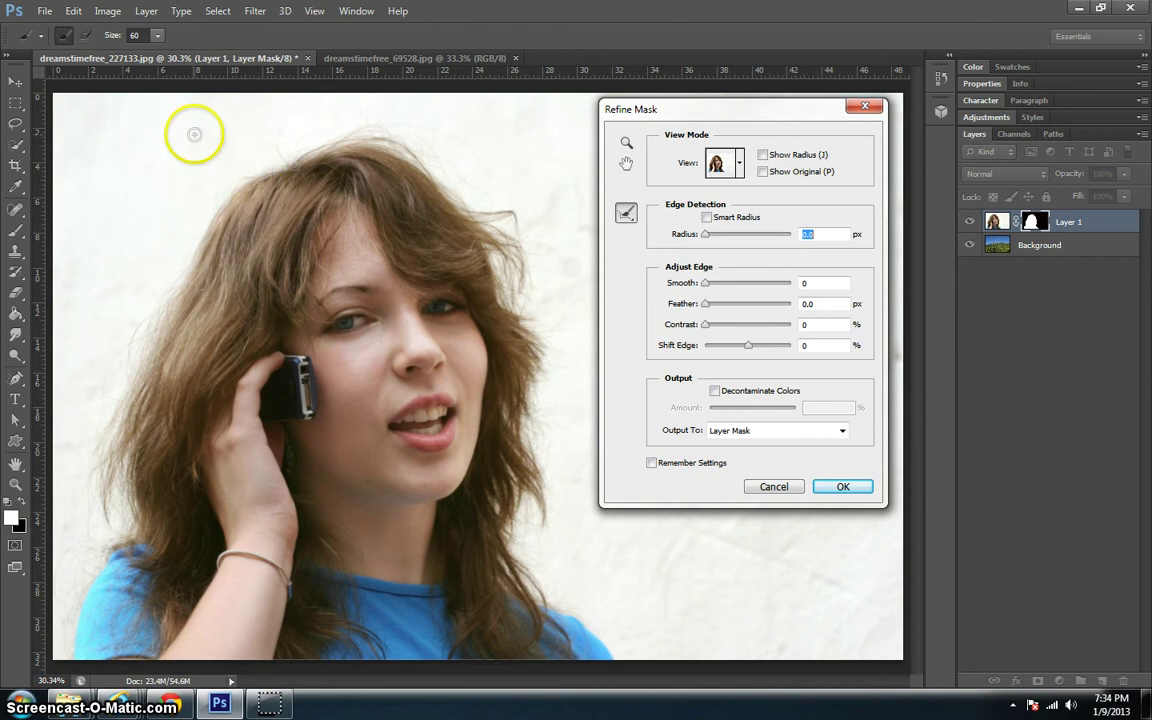
click(157, 35)
drag(157, 52, 157, 56)
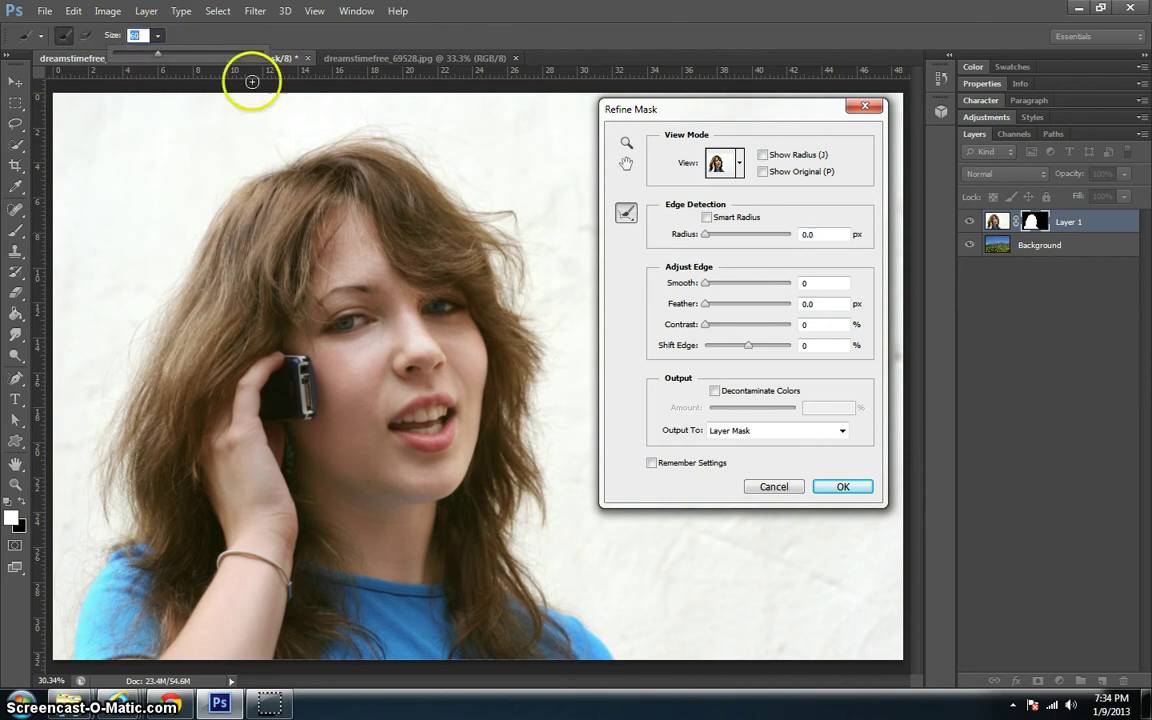
mouse_move(257, 77)
mouse_down()
mouse_move(366, 163)
mouse_move(405, 159)
mouse_move(523, 236)
mouse_move(515, 215)
mouse_move(494, 225)
mouse_move(447, 199)
mouse_move(509, 250)
mouse_move(525, 238)
mouse_move(515, 217)
mouse_move(481, 233)
mouse_move(392, 141)
mouse_move(277, 164)
mouse_move(378, 144)
mouse_move(369, 135)
mouse_move(535, 253)
mouse_move(519, 232)
mouse_move(451, 209)
mouse_move(403, 160)
mouse_move(237, 189)
mouse_move(170, 284)
mouse_move(169, 271)
mouse_move(590, 341)
mouse_move(570, 286)
mouse_move(521, 321)
mouse_move(477, 208)
mouse_move(362, 135)
mouse_move(387, 128)
mouse_move(315, 168)
mouse_move(289, 238)
mouse_move(376, 263)
mouse_move(172, 254)
mouse_move(178, 390)
mouse_move(112, 462)
mouse_up()
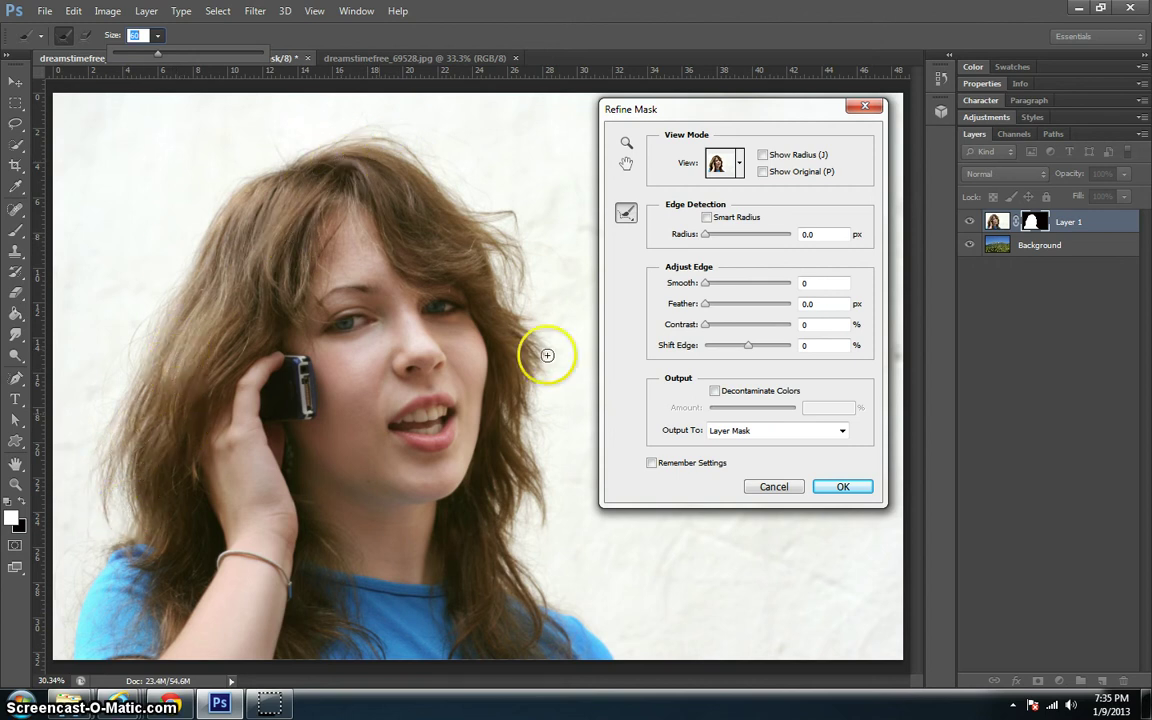
- Check the On Layers preview, return to Reveal Layer, and brush the lower left hair edge
click(741, 164)
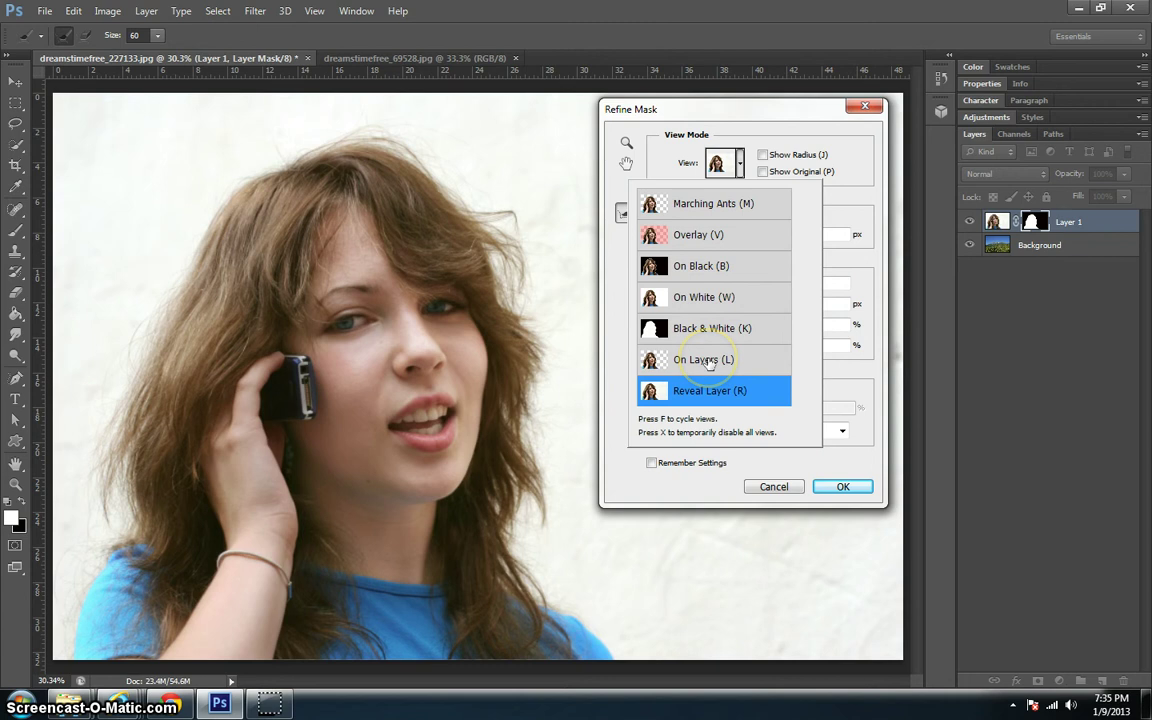
click(708, 362)
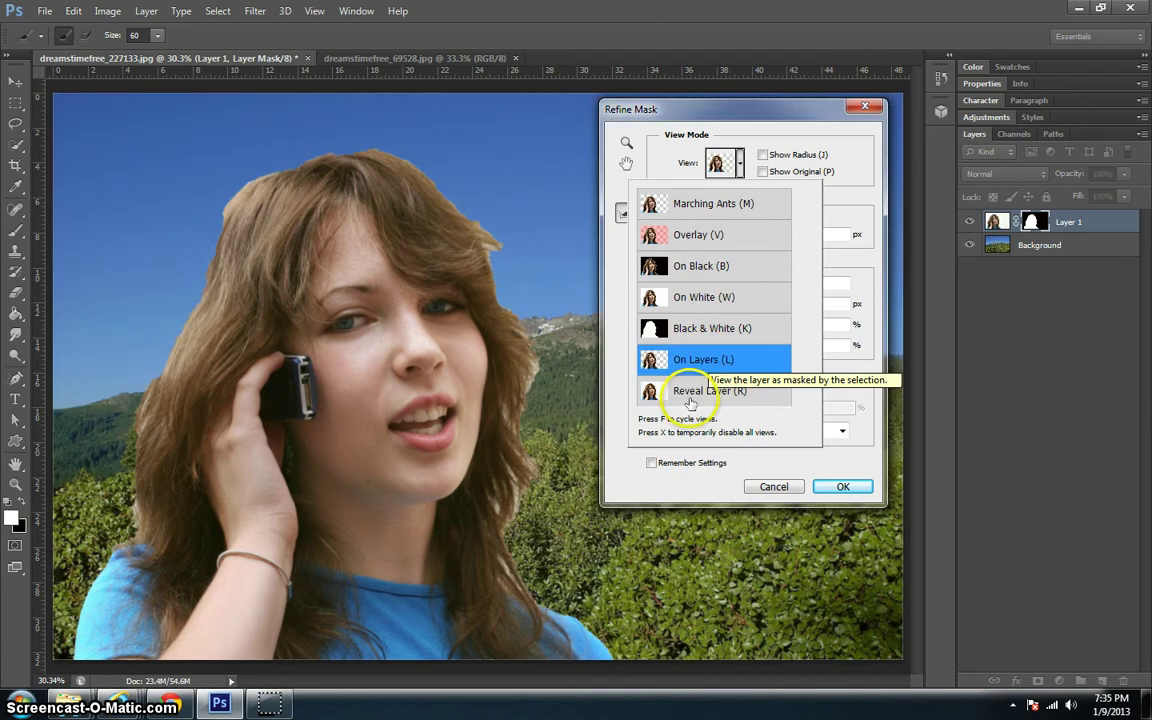
click(693, 395)
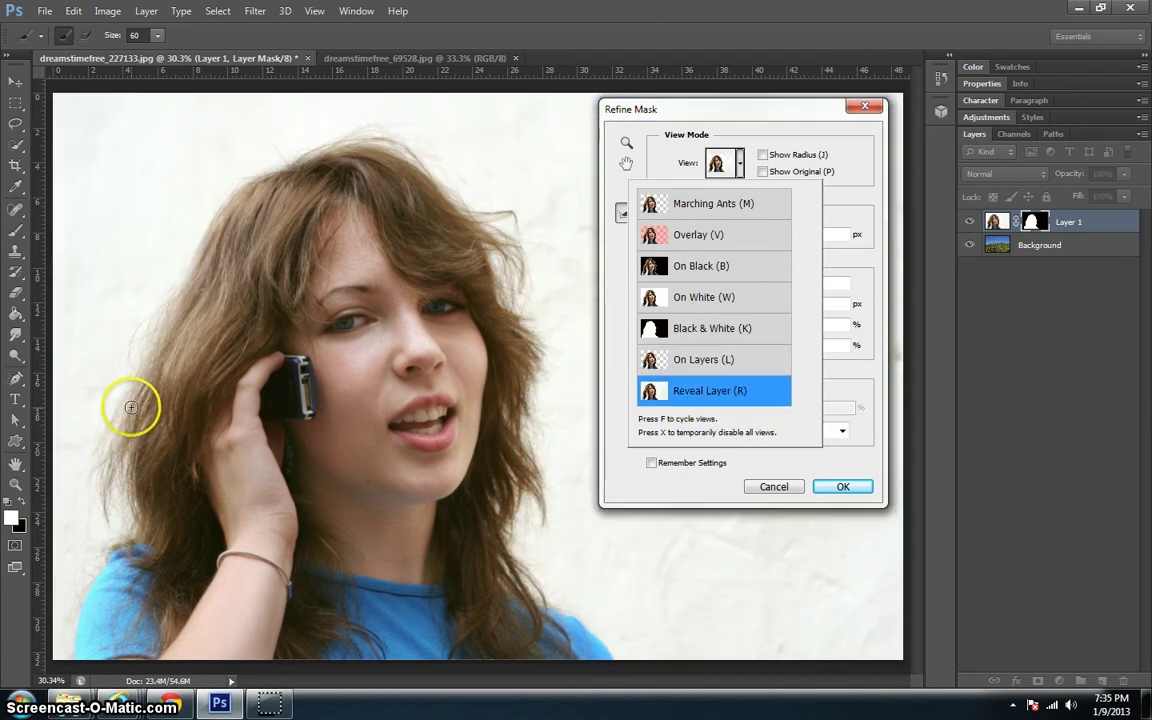
click(103, 526)
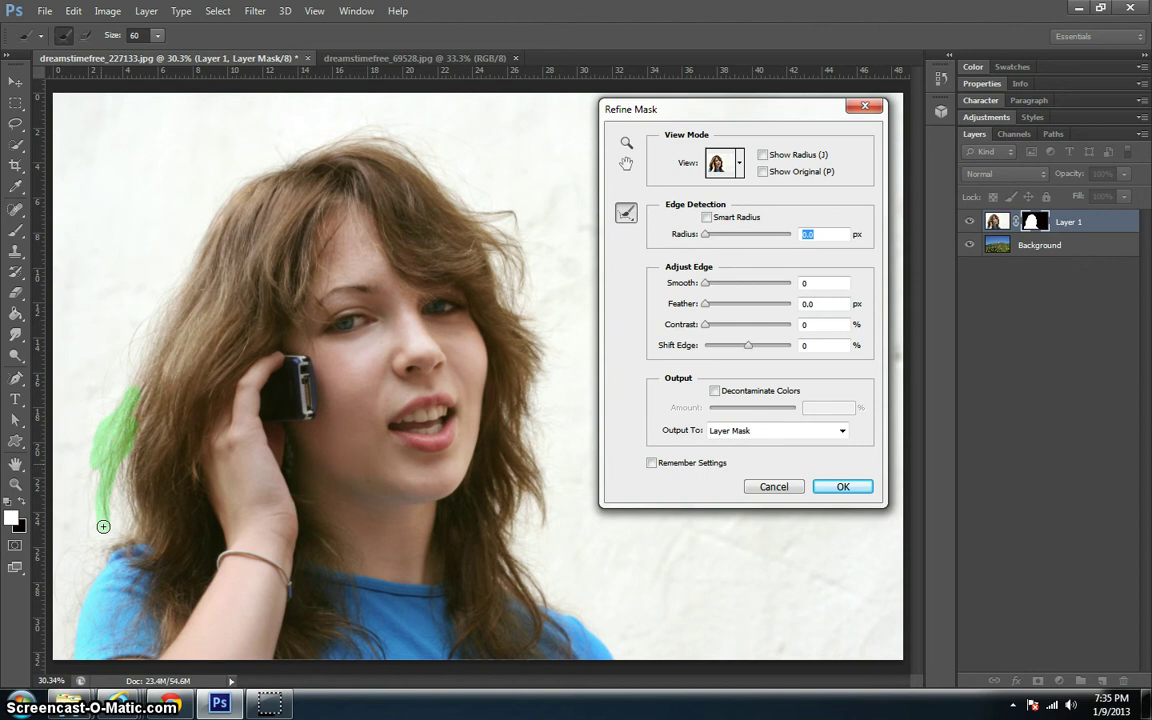
mouse_move(103, 522)
mouse_down()
mouse_move(133, 543)
mouse_move(150, 382)
mouse_move(147, 424)
mouse_move(139, 377)
mouse_up()
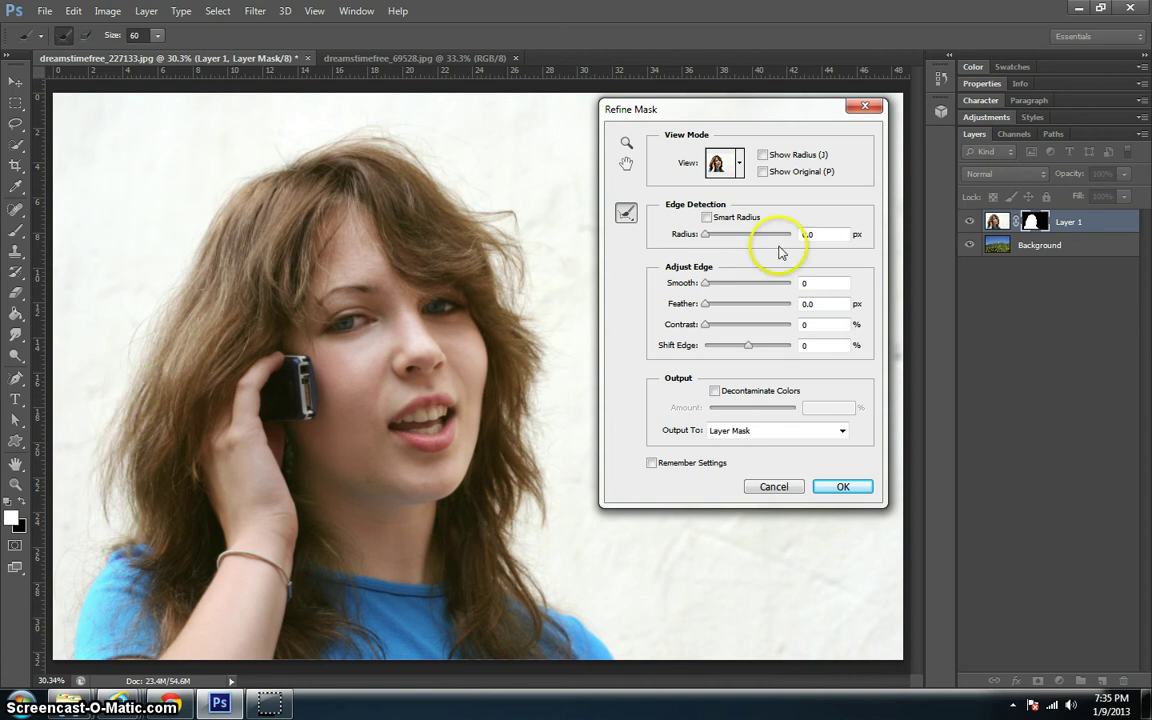
- Brush refine-radius strokes along the upper left edge and top of the hair
click(722, 163)
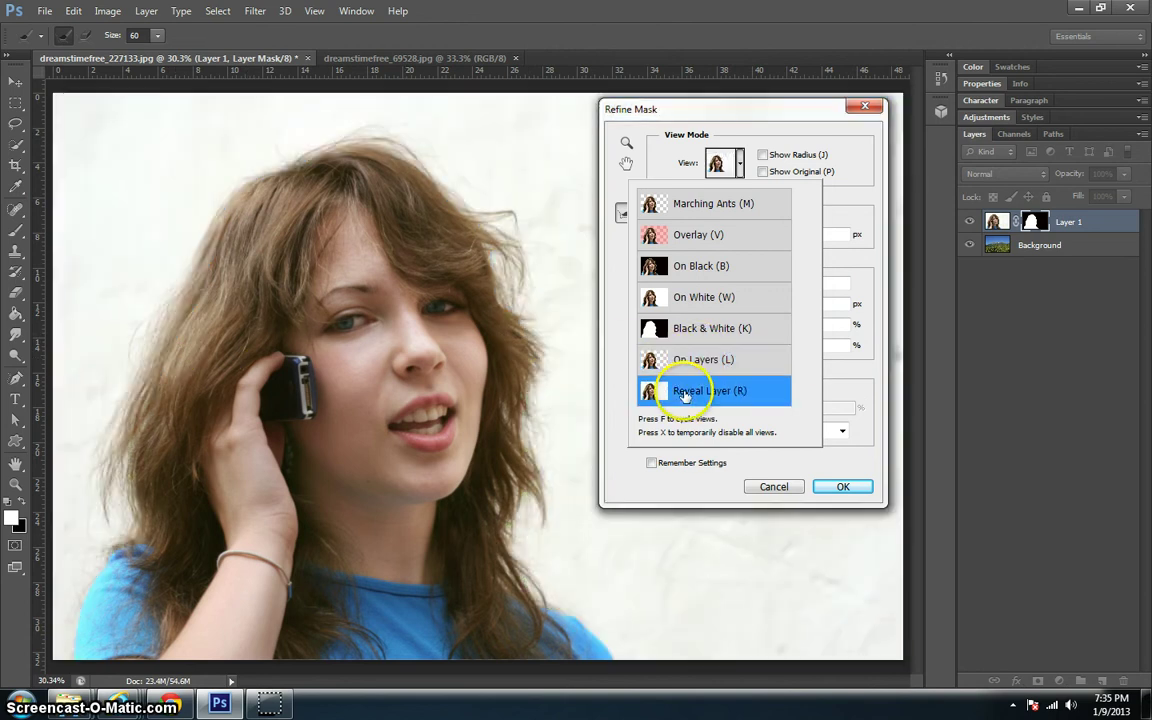
click(215, 208)
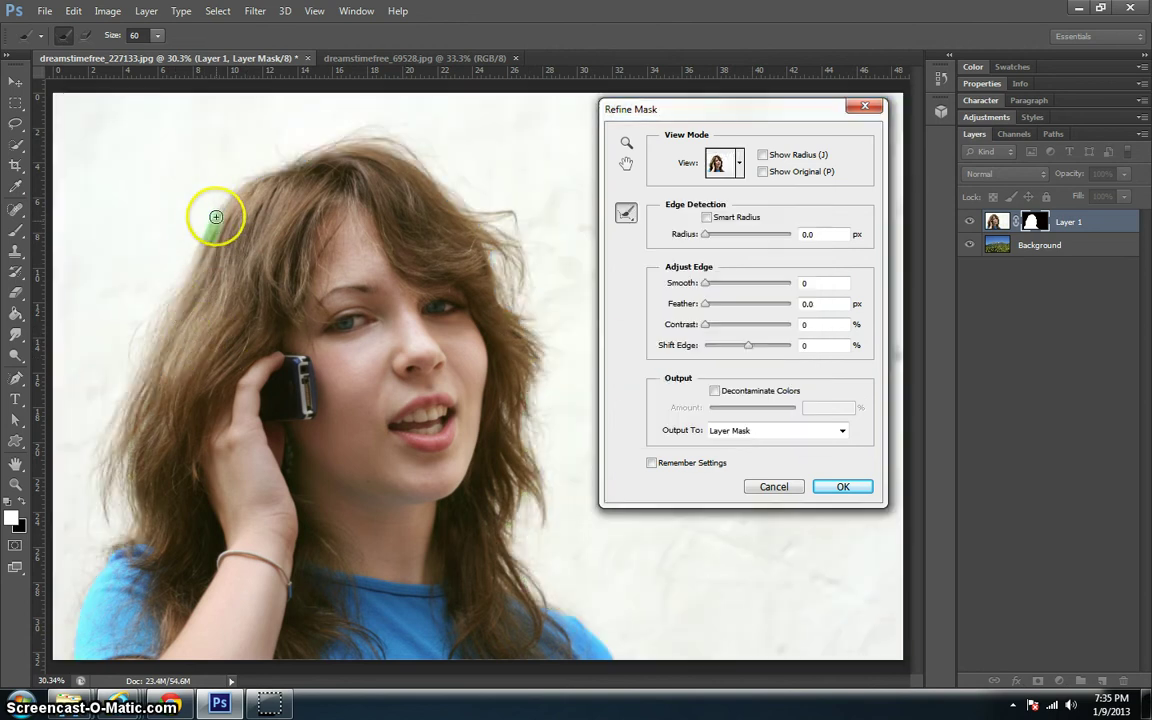
drag(213, 211, 184, 291)
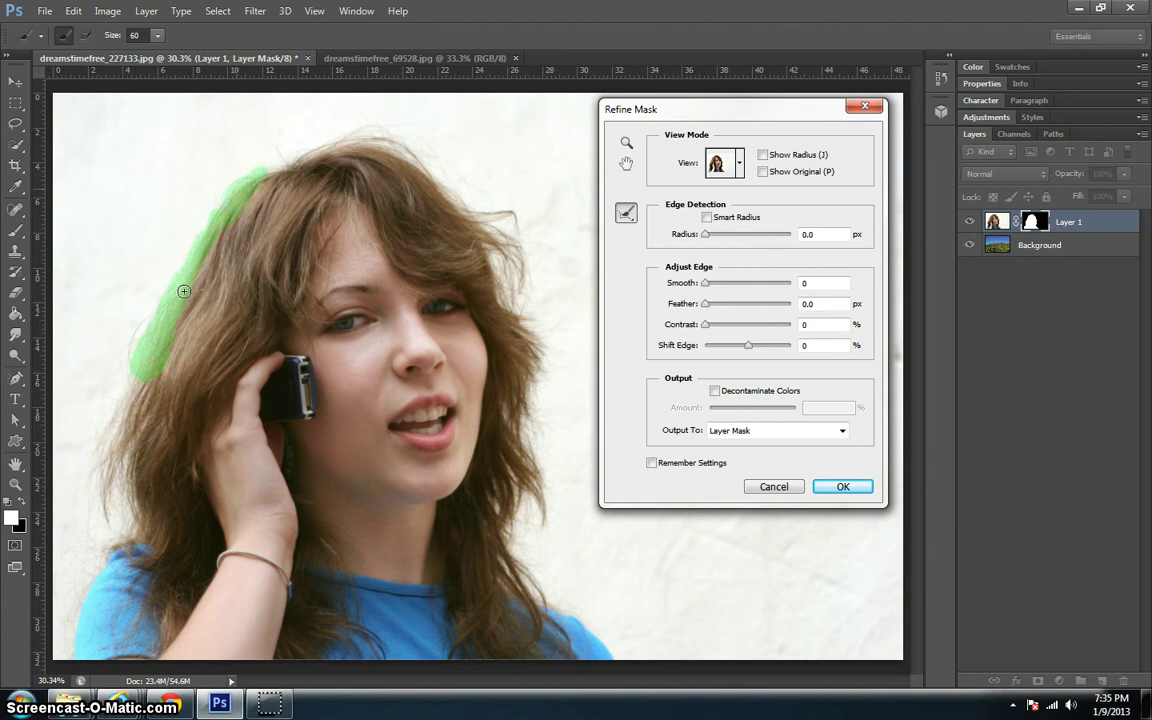
mouse_move(285, 165)
mouse_down()
mouse_move(331, 148)
mouse_move(382, 143)
mouse_move(401, 152)
mouse_move(369, 146)
mouse_move(434, 179)
mouse_move(393, 143)
mouse_move(440, 193)
mouse_move(514, 215)
mouse_move(523, 232)
mouse_move(463, 212)
mouse_move(530, 265)
mouse_move(521, 307)
mouse_move(502, 233)
mouse_move(513, 272)
mouse_move(504, 252)
mouse_move(486, 251)
mouse_move(495, 302)
mouse_move(535, 322)
mouse_move(503, 319)
mouse_move(543, 346)
mouse_move(521, 417)
mouse_move(529, 456)
mouse_move(502, 404)
mouse_move(543, 527)
mouse_move(519, 485)
mouse_move(516, 514)
mouse_move(509, 461)
mouse_move(512, 533)
mouse_move(500, 508)
mouse_move(507, 561)
mouse_move(543, 607)
mouse_move(507, 550)
mouse_move(525, 602)
mouse_move(496, 571)
mouse_move(517, 578)
mouse_move(500, 380)
mouse_up()
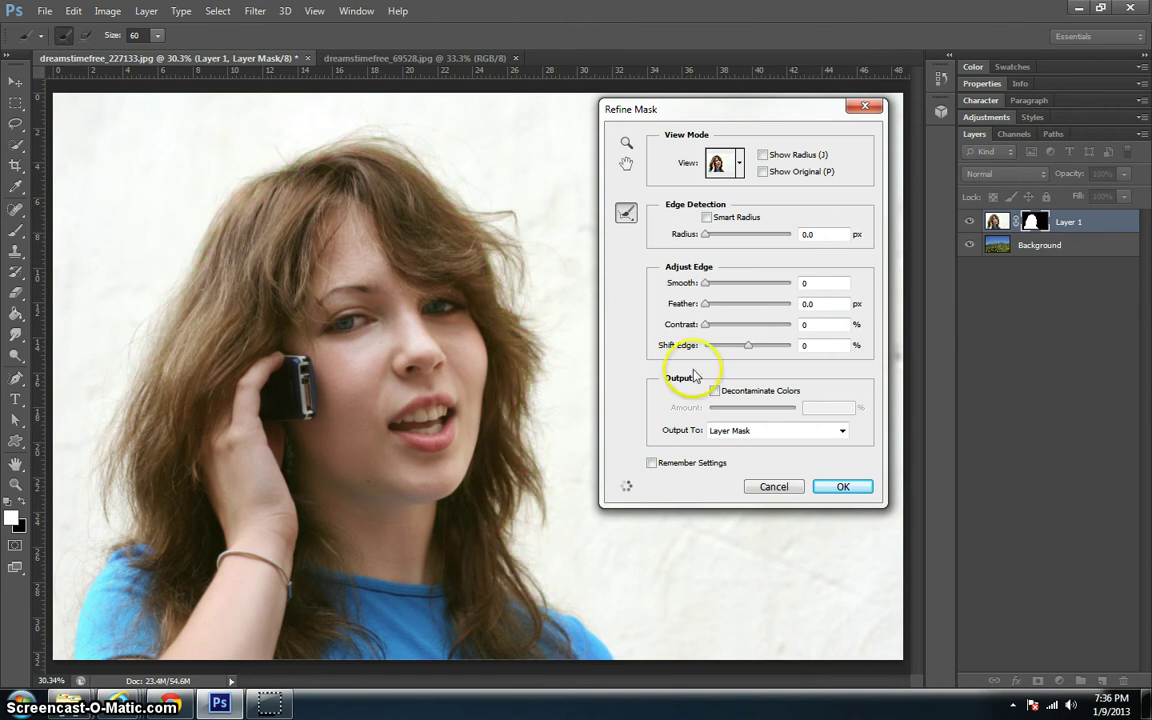
- Preview over the mountain background (On Layers) and brush along the top of the head
click(739, 162)
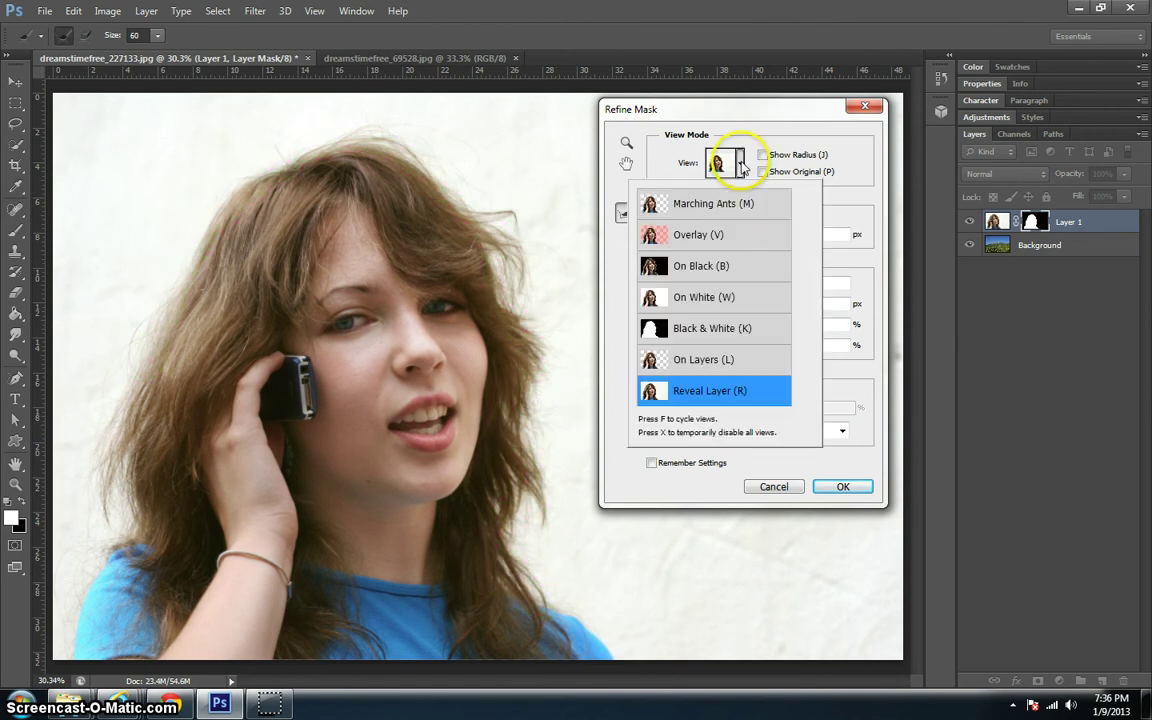
click(762, 367)
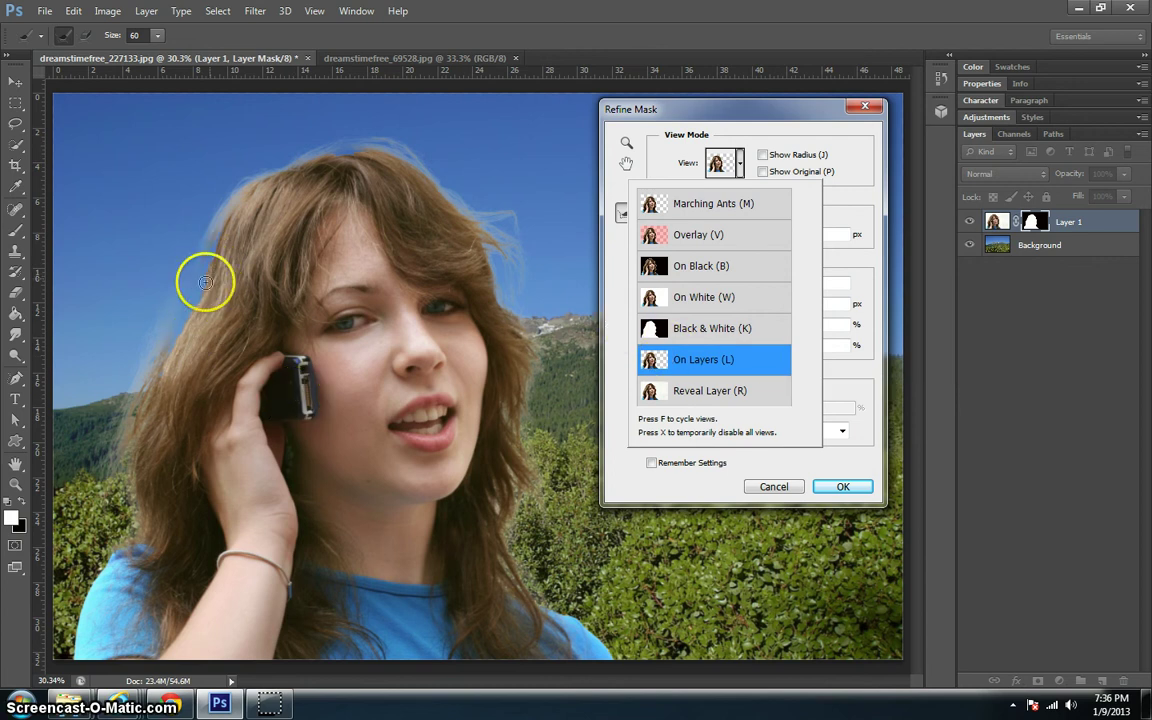
click(558, 347)
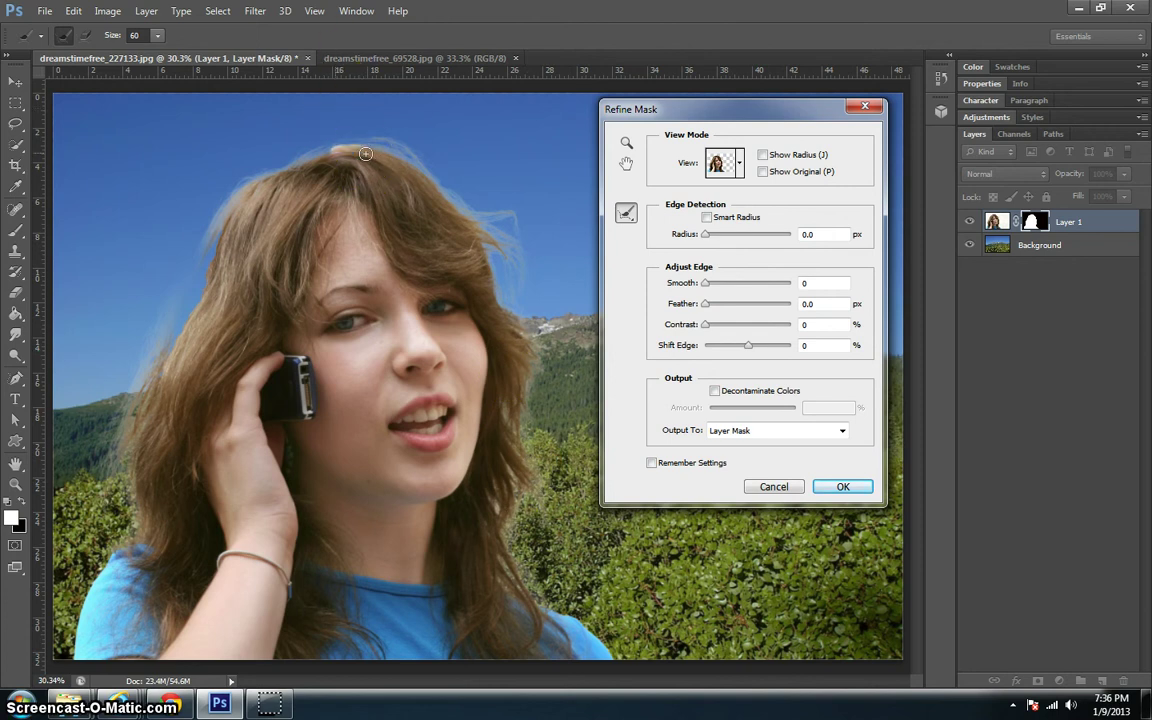
mouse_move(366, 154)
mouse_down()
mouse_move(363, 215)
mouse_move(356, 203)
mouse_move(289, 224)
mouse_move(323, 189)
mouse_move(256, 253)
mouse_move(330, 211)
mouse_move(418, 191)
mouse_move(416, 164)
mouse_move(379, 146)
mouse_up()
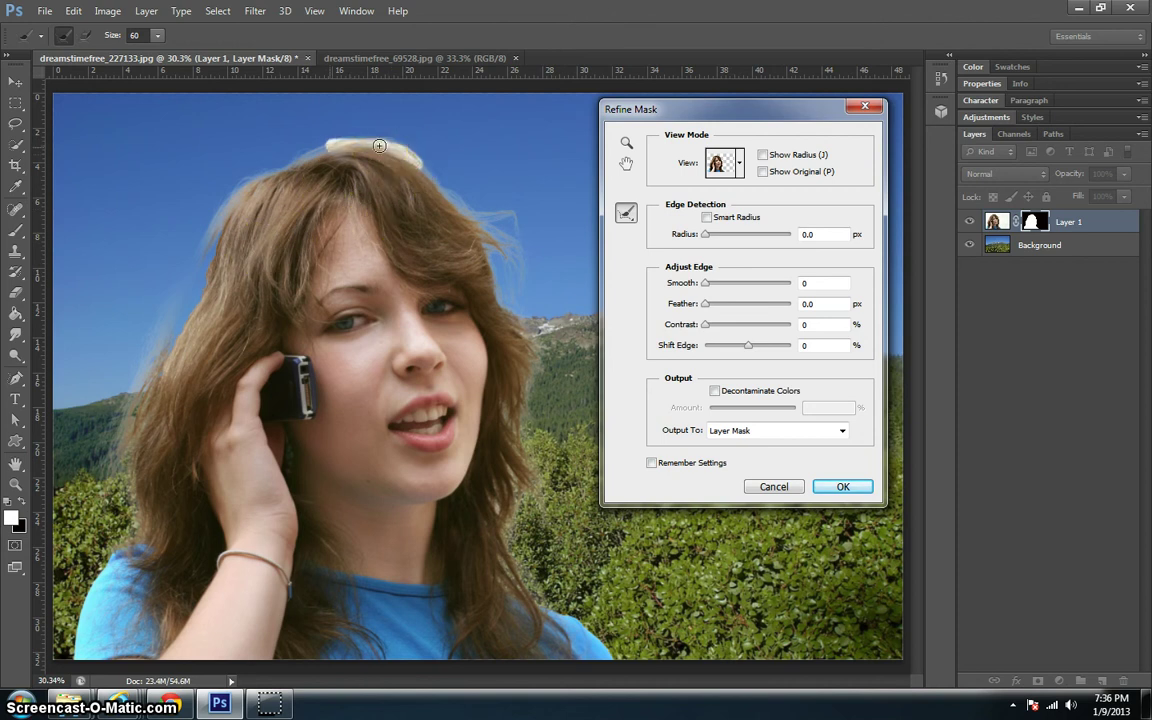
- Brush the right hair strands, the edge beside the neck, and the left hair edge
drag(283, 170, 270, 170)
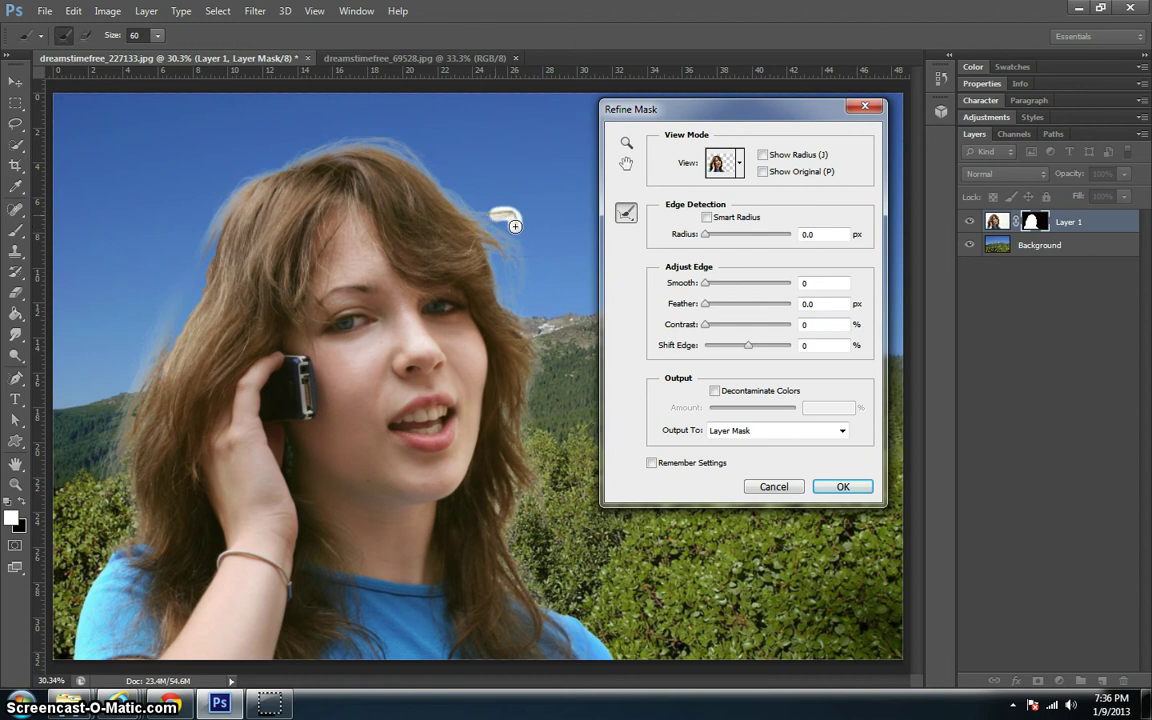
mouse_move(514, 308)
mouse_down()
mouse_move(527, 278)
mouse_move(493, 247)
mouse_move(527, 262)
mouse_move(527, 277)
mouse_move(514, 257)
mouse_move(517, 275)
mouse_move(483, 241)
mouse_move(535, 328)
mouse_move(483, 246)
mouse_move(509, 381)
mouse_move(546, 367)
mouse_move(548, 378)
mouse_move(514, 419)
mouse_move(517, 478)
mouse_move(506, 463)
mouse_move(530, 489)
mouse_move(506, 515)
mouse_up()
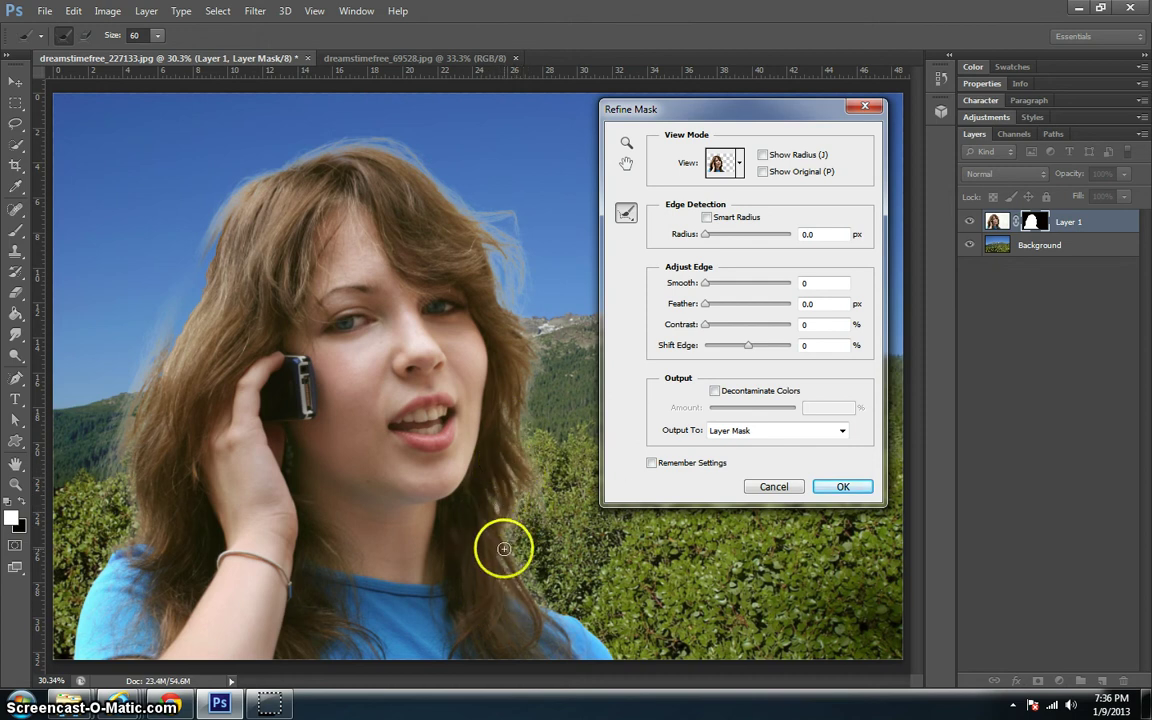
mouse_move(501, 550)
mouse_down()
mouse_move(516, 591)
mouse_move(497, 493)
mouse_move(429, 532)
mouse_up()
mouse_move(203, 224)
mouse_down()
mouse_move(213, 265)
mouse_move(171, 343)
mouse_move(224, 301)
mouse_move(222, 230)
mouse_up()
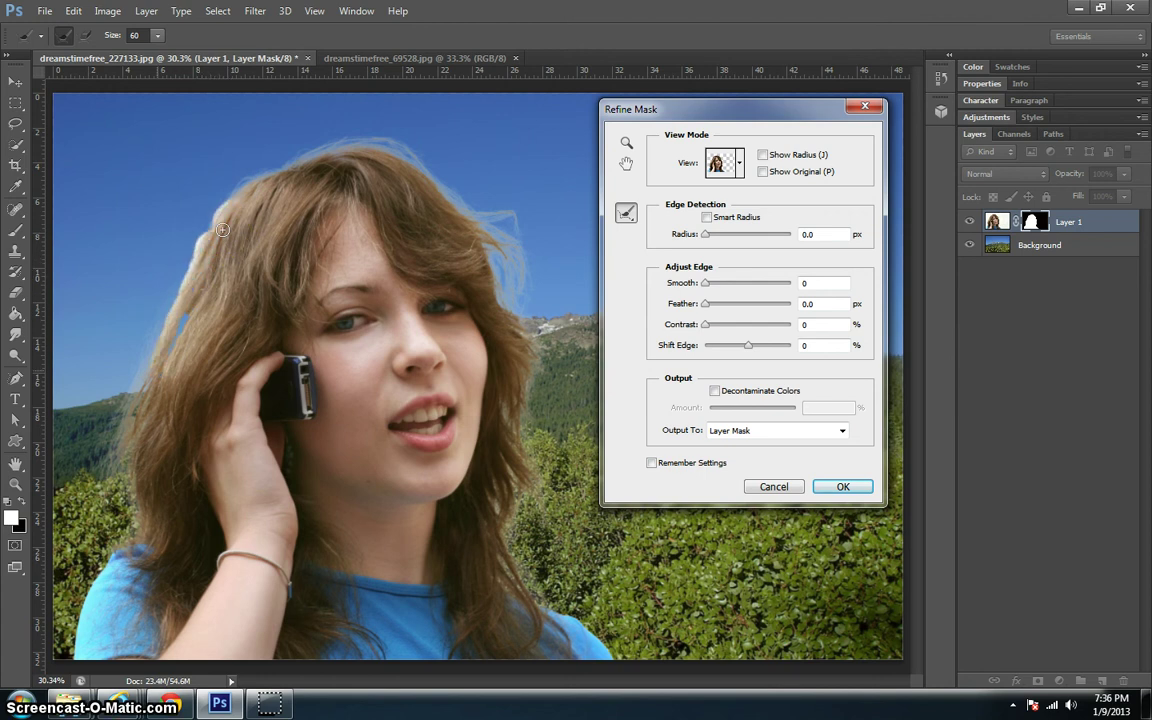
mouse_move(139, 356)
mouse_down()
mouse_move(196, 305)
mouse_move(157, 357)
mouse_move(132, 445)
mouse_move(149, 416)
mouse_move(145, 445)
mouse_move(162, 419)
mouse_up()
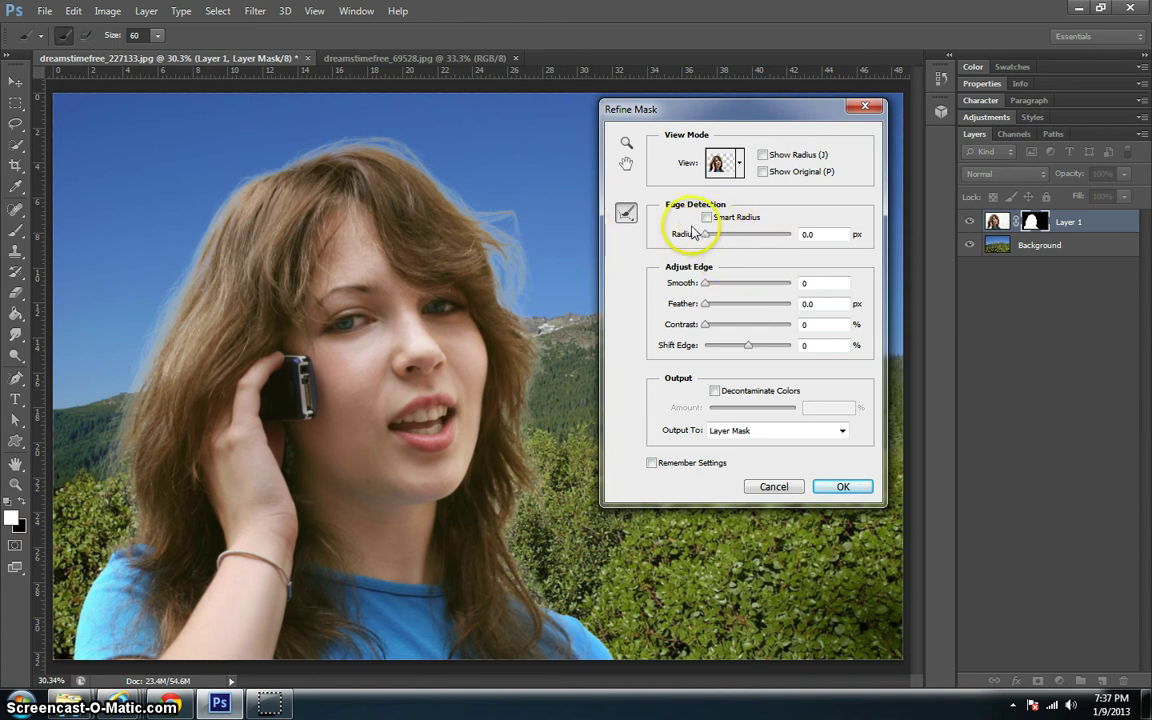
- Turn on Smart Radius with Radius 13 px, Shift Edge -18% and Contrast 18%
drag(766, 105, 776, 122)
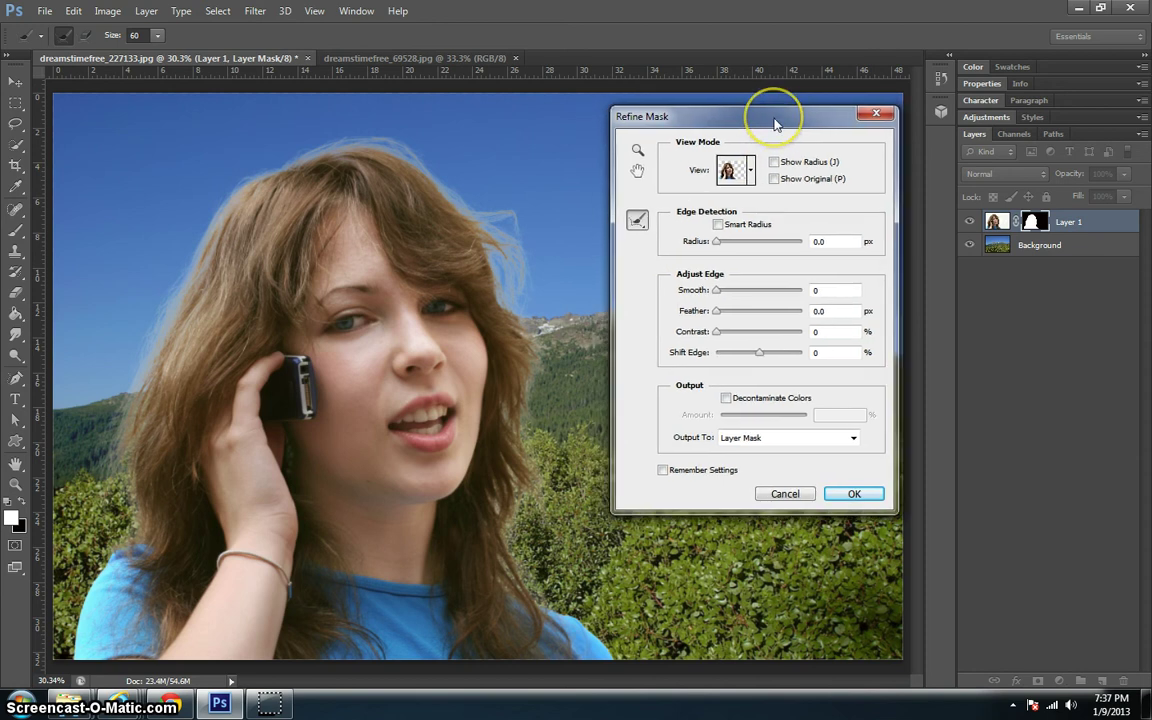
click(718, 226)
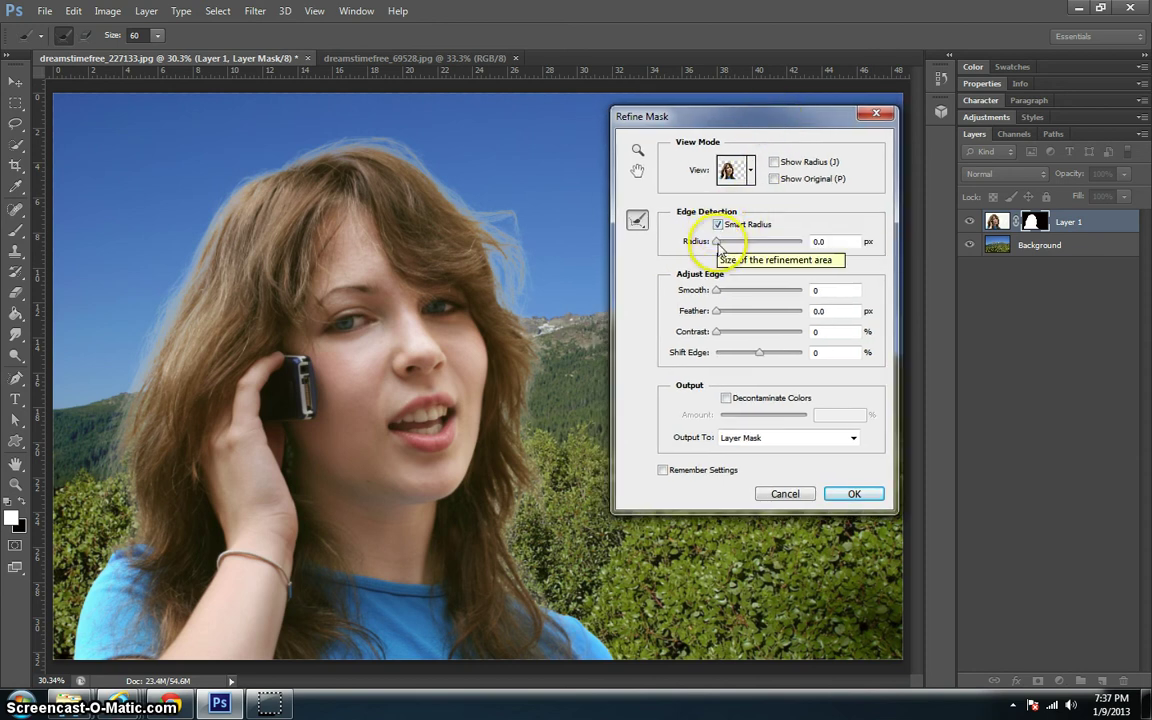
click(751, 244)
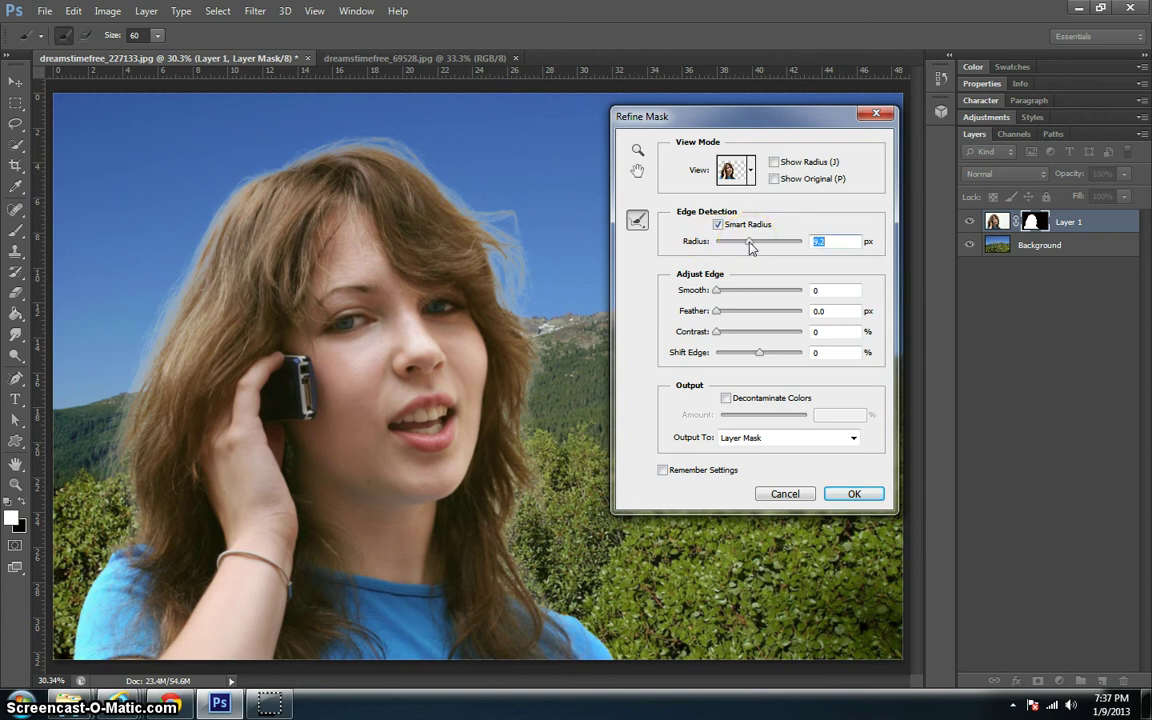
drag(751, 246, 766, 248)
click(754, 247)
drag(760, 358, 752, 358)
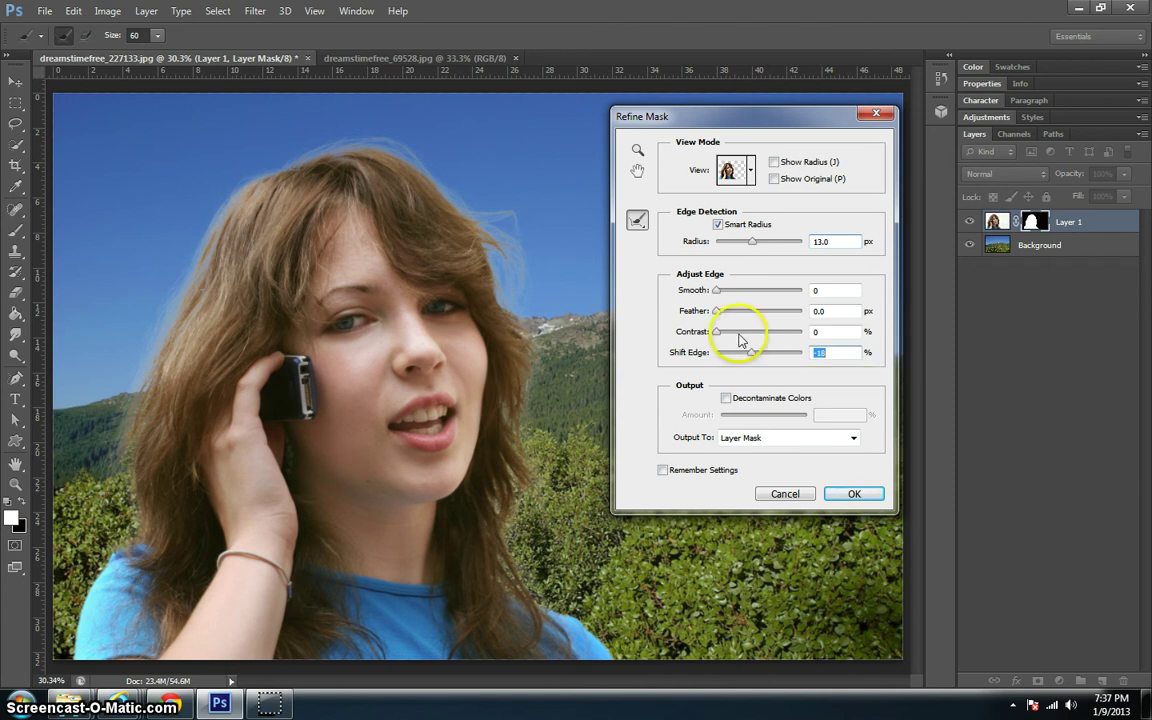
drag(716, 337, 725, 340)
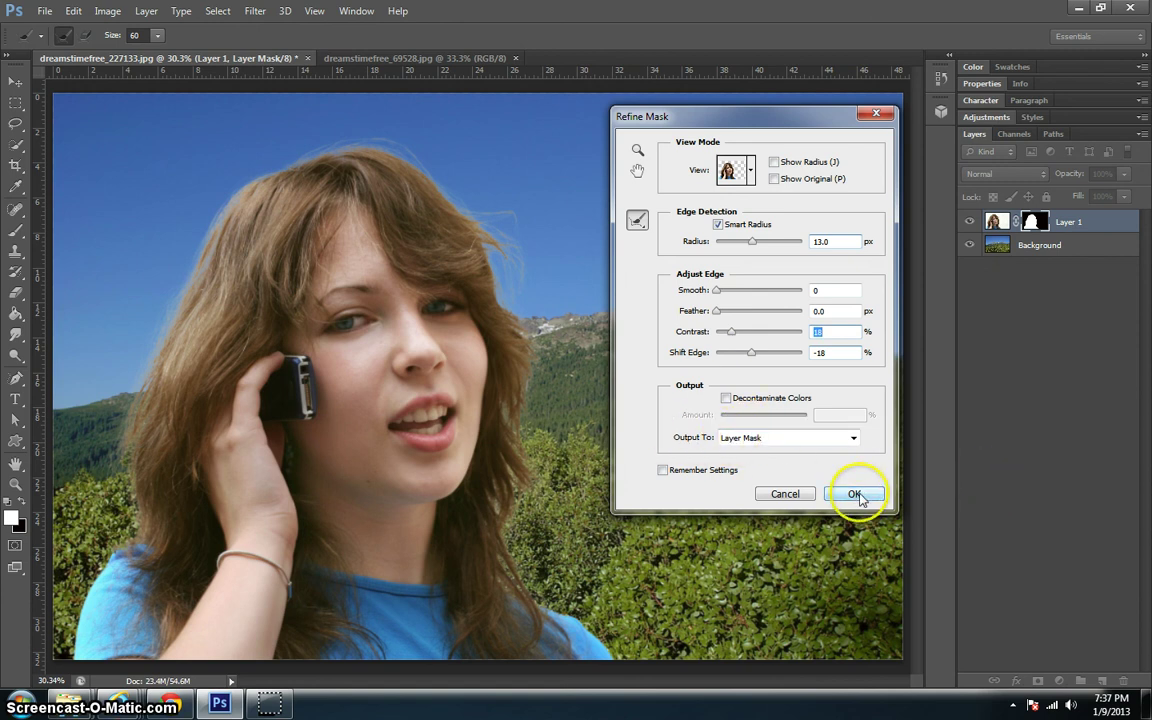
- Keep the On Layers view and apply the Refine Mask settings with OK
click(730, 175)
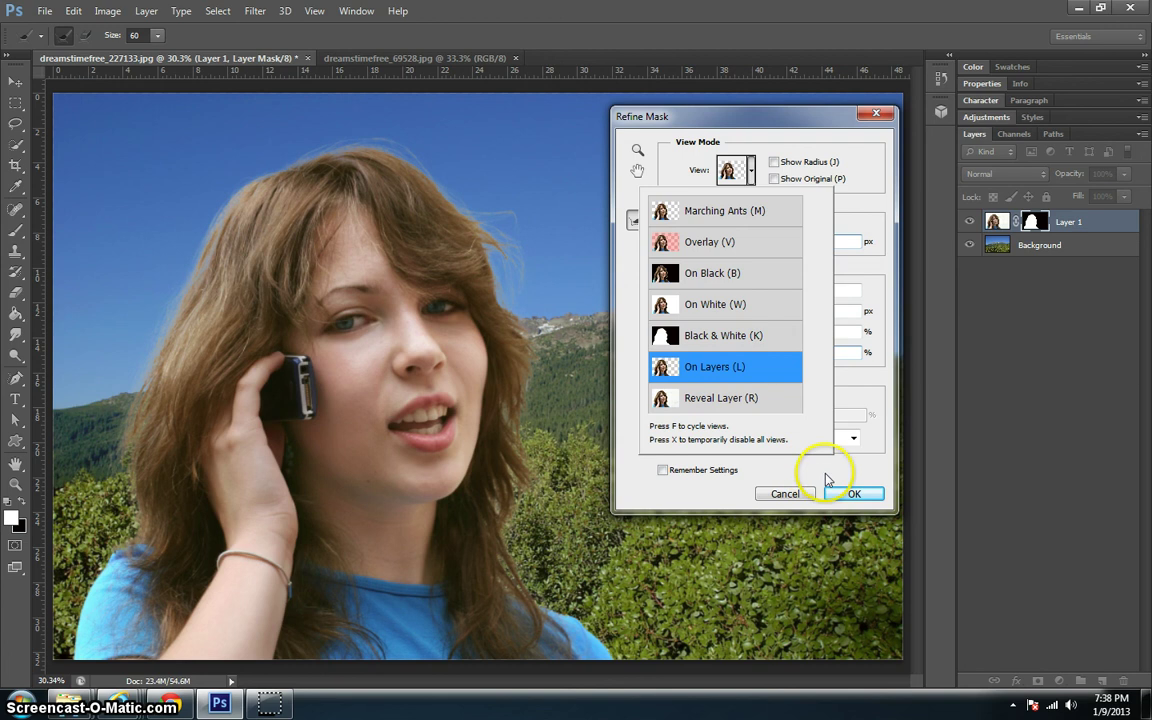
click(855, 488)
click(855, 495)
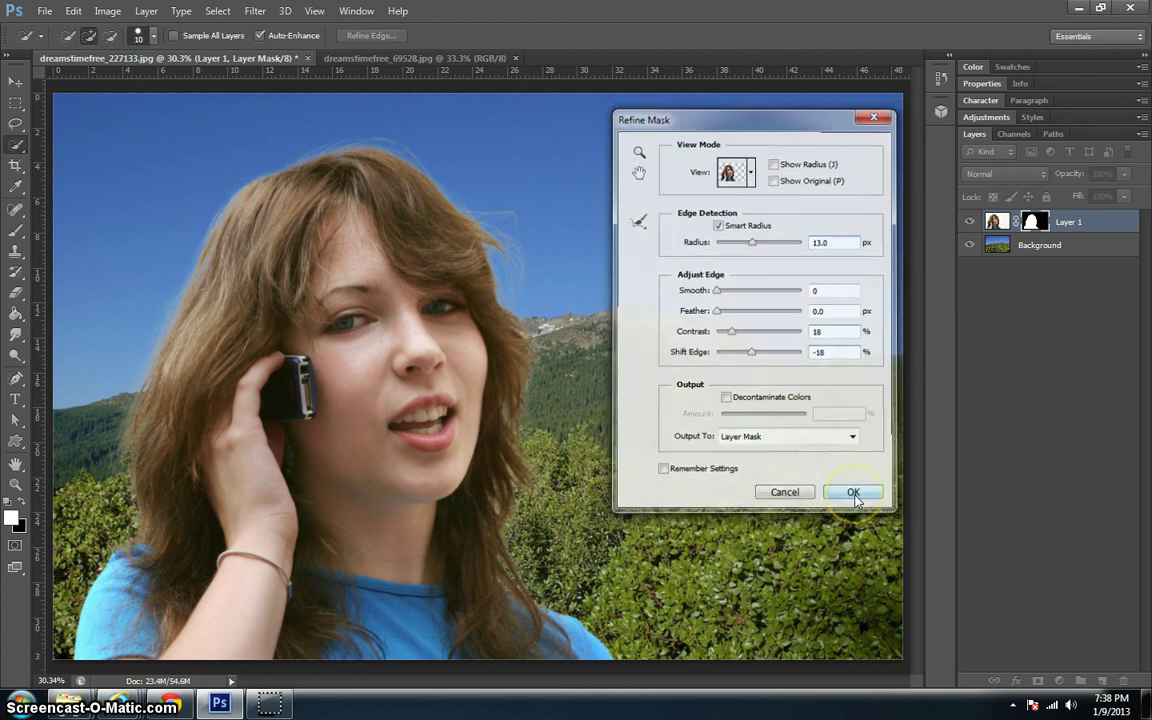